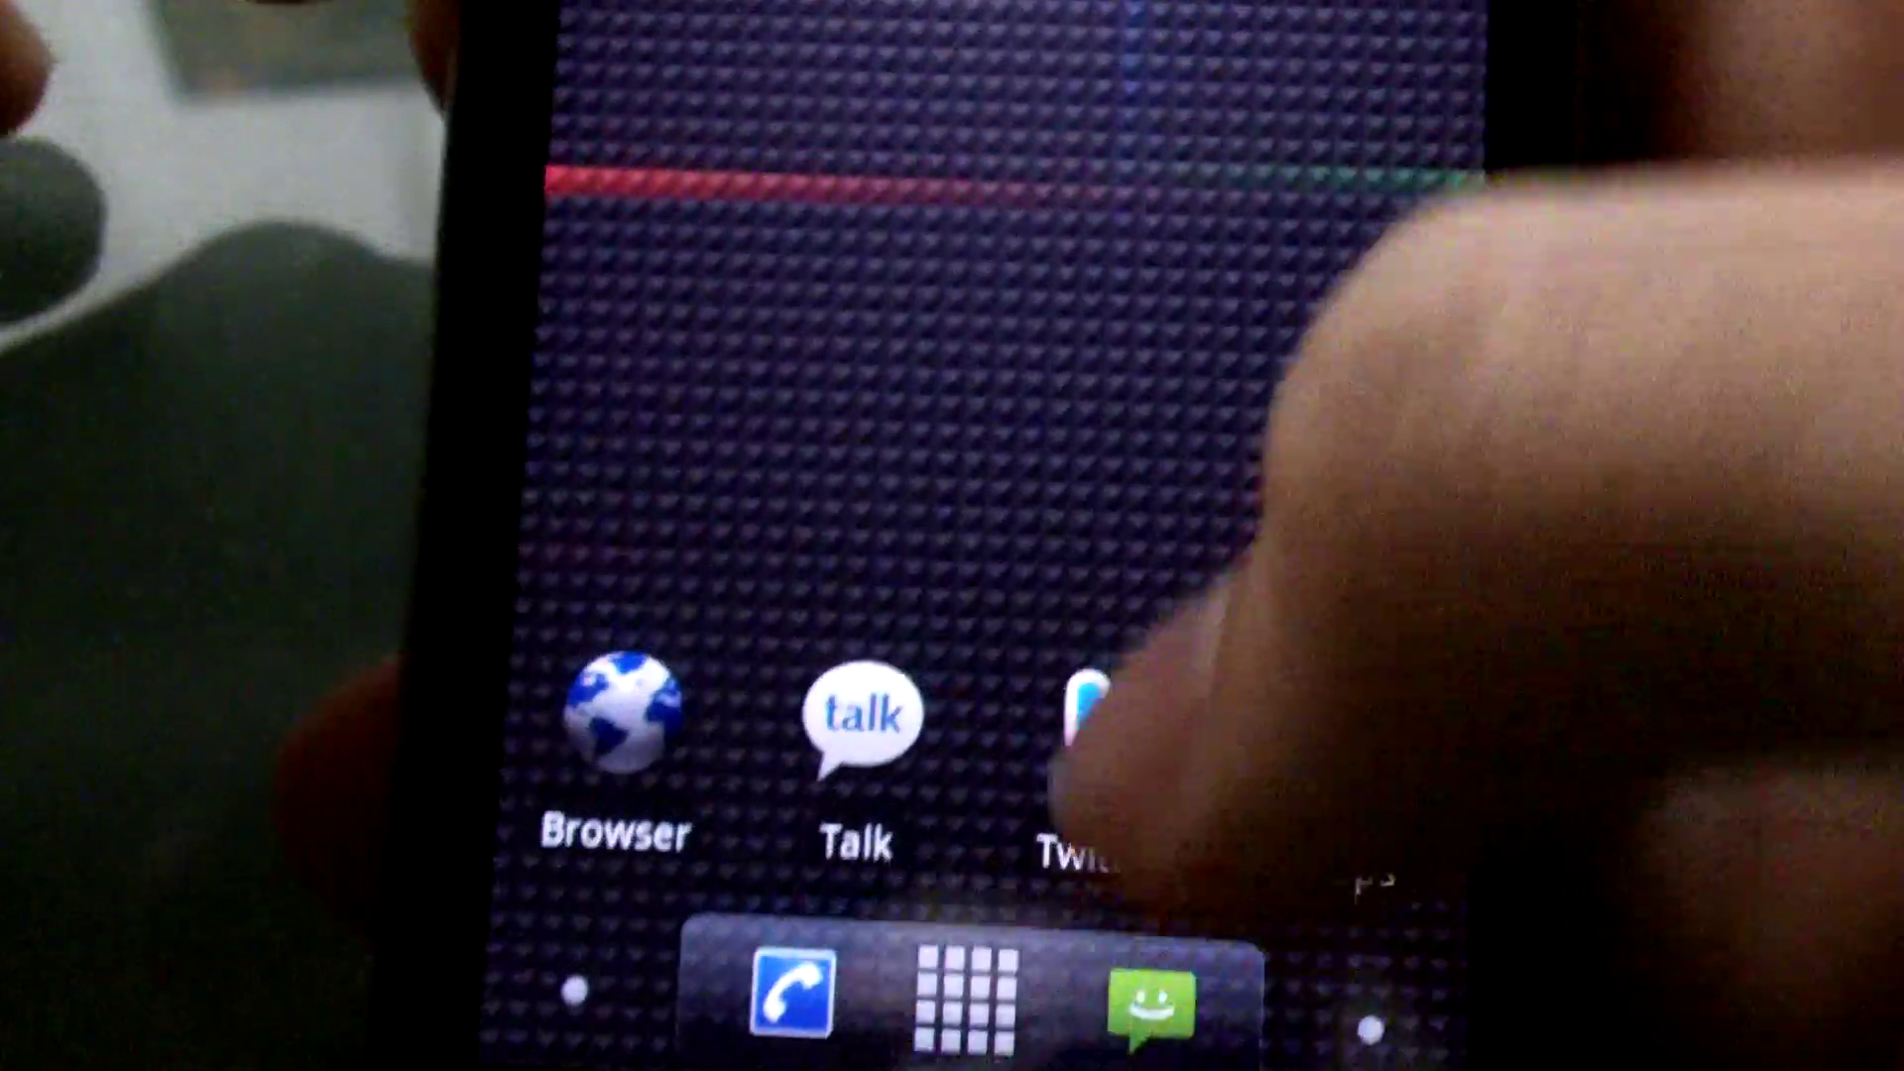
Flip through the home pages, returning to the Browser, Talk and Twitter page
drag(1086, 775, 834, 759)
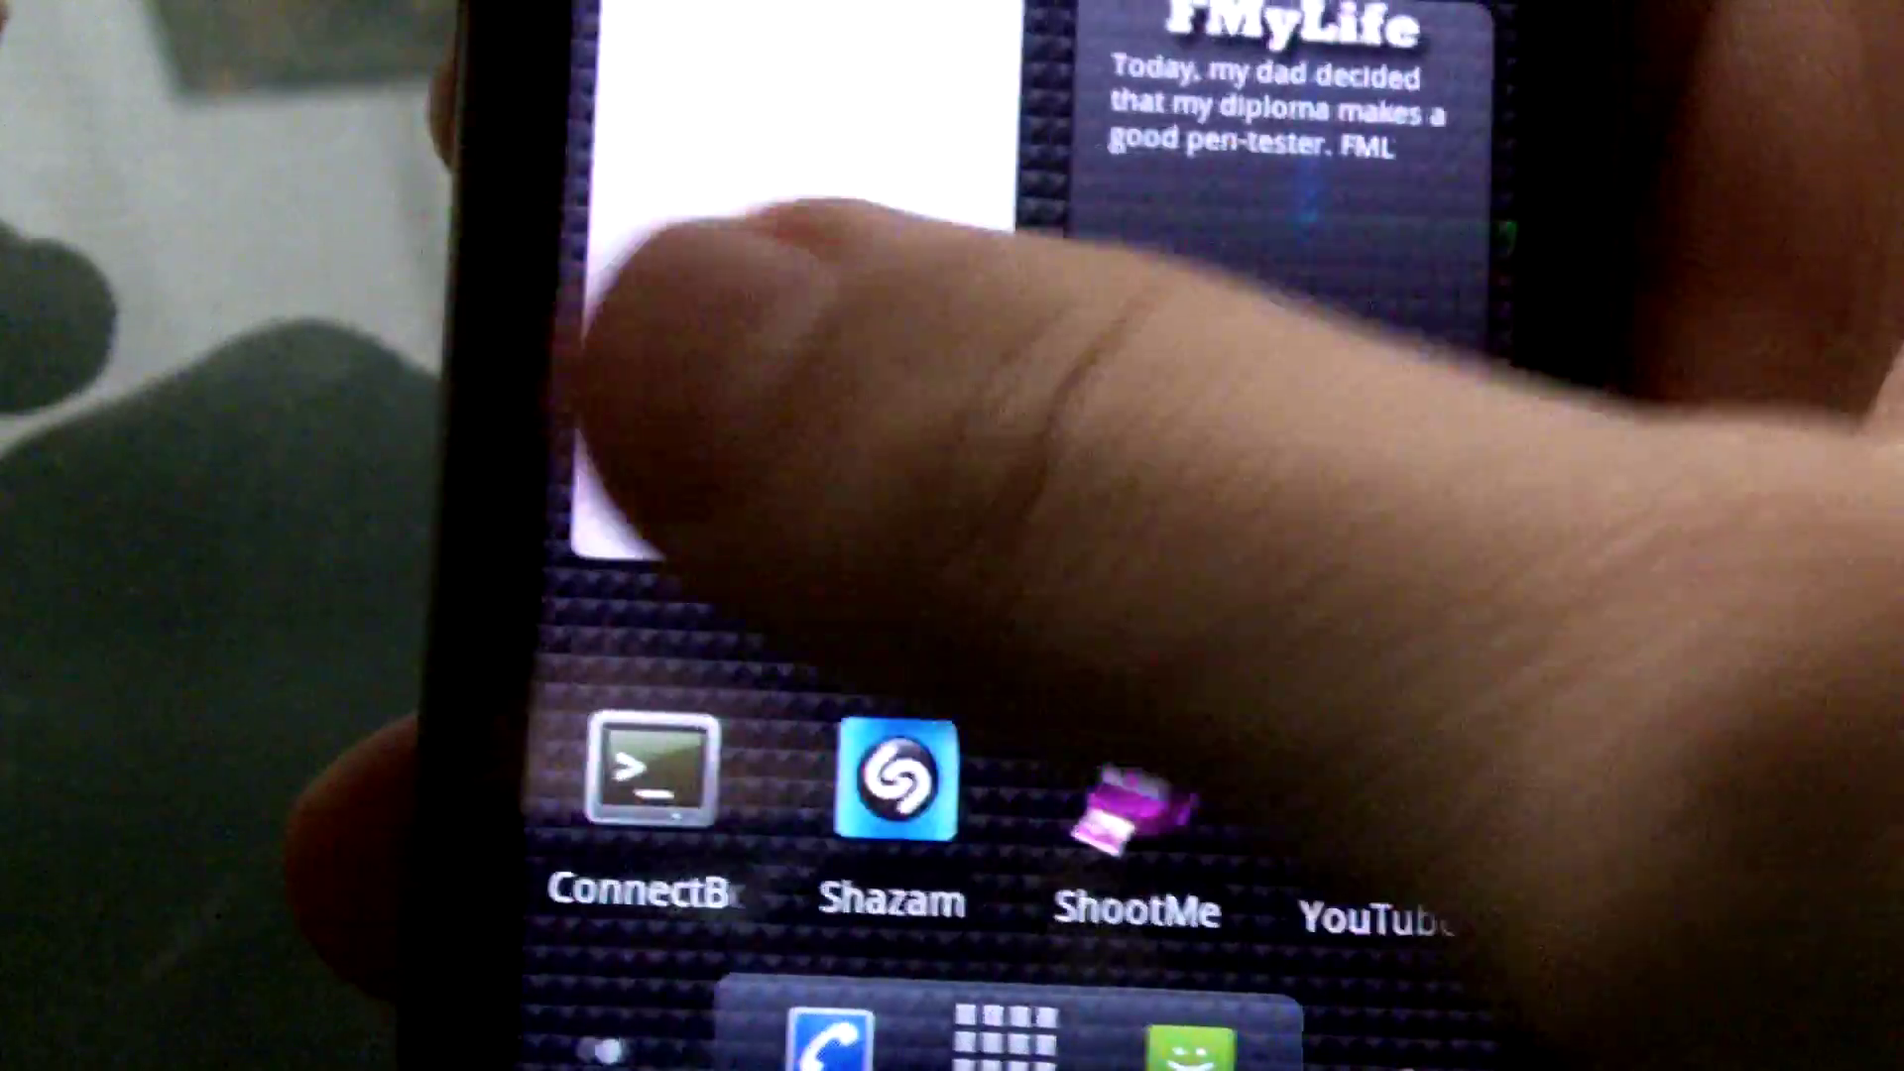
drag(1191, 744, 671, 744)
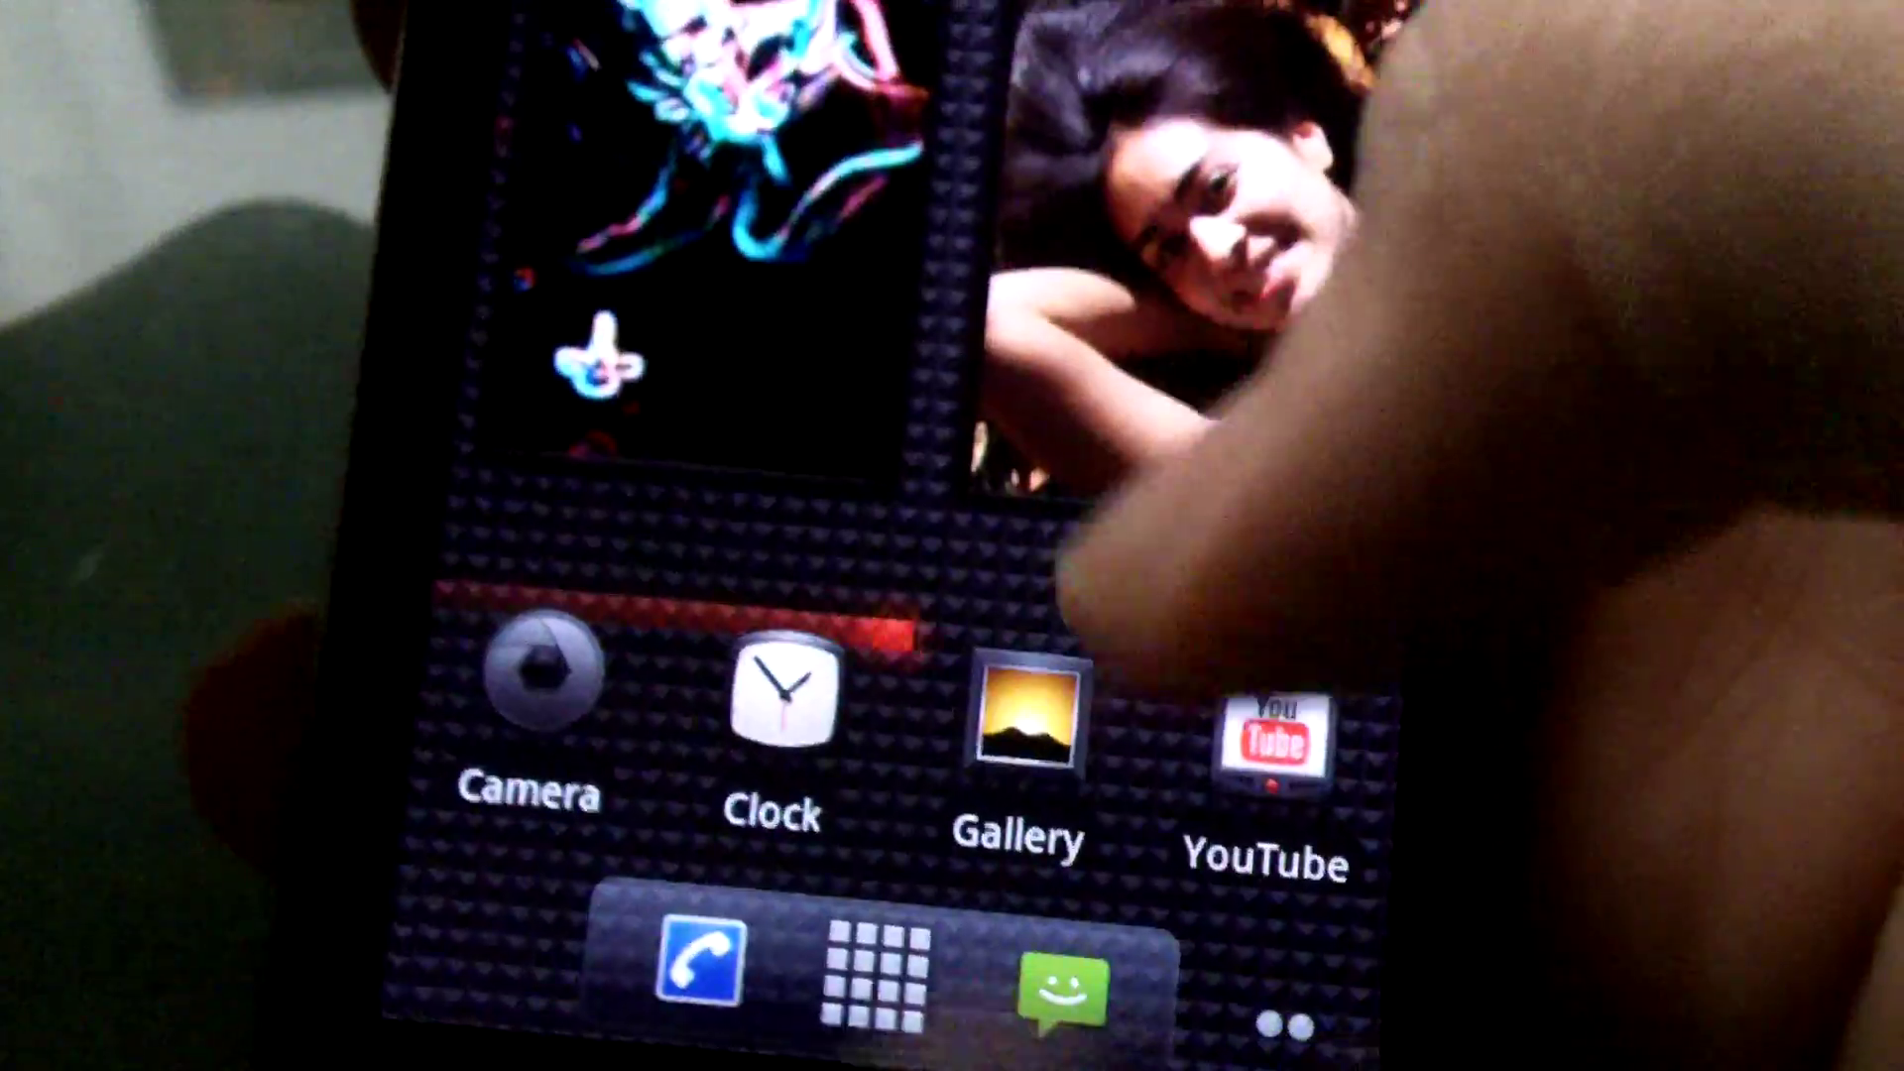
drag(1073, 595, 625, 373)
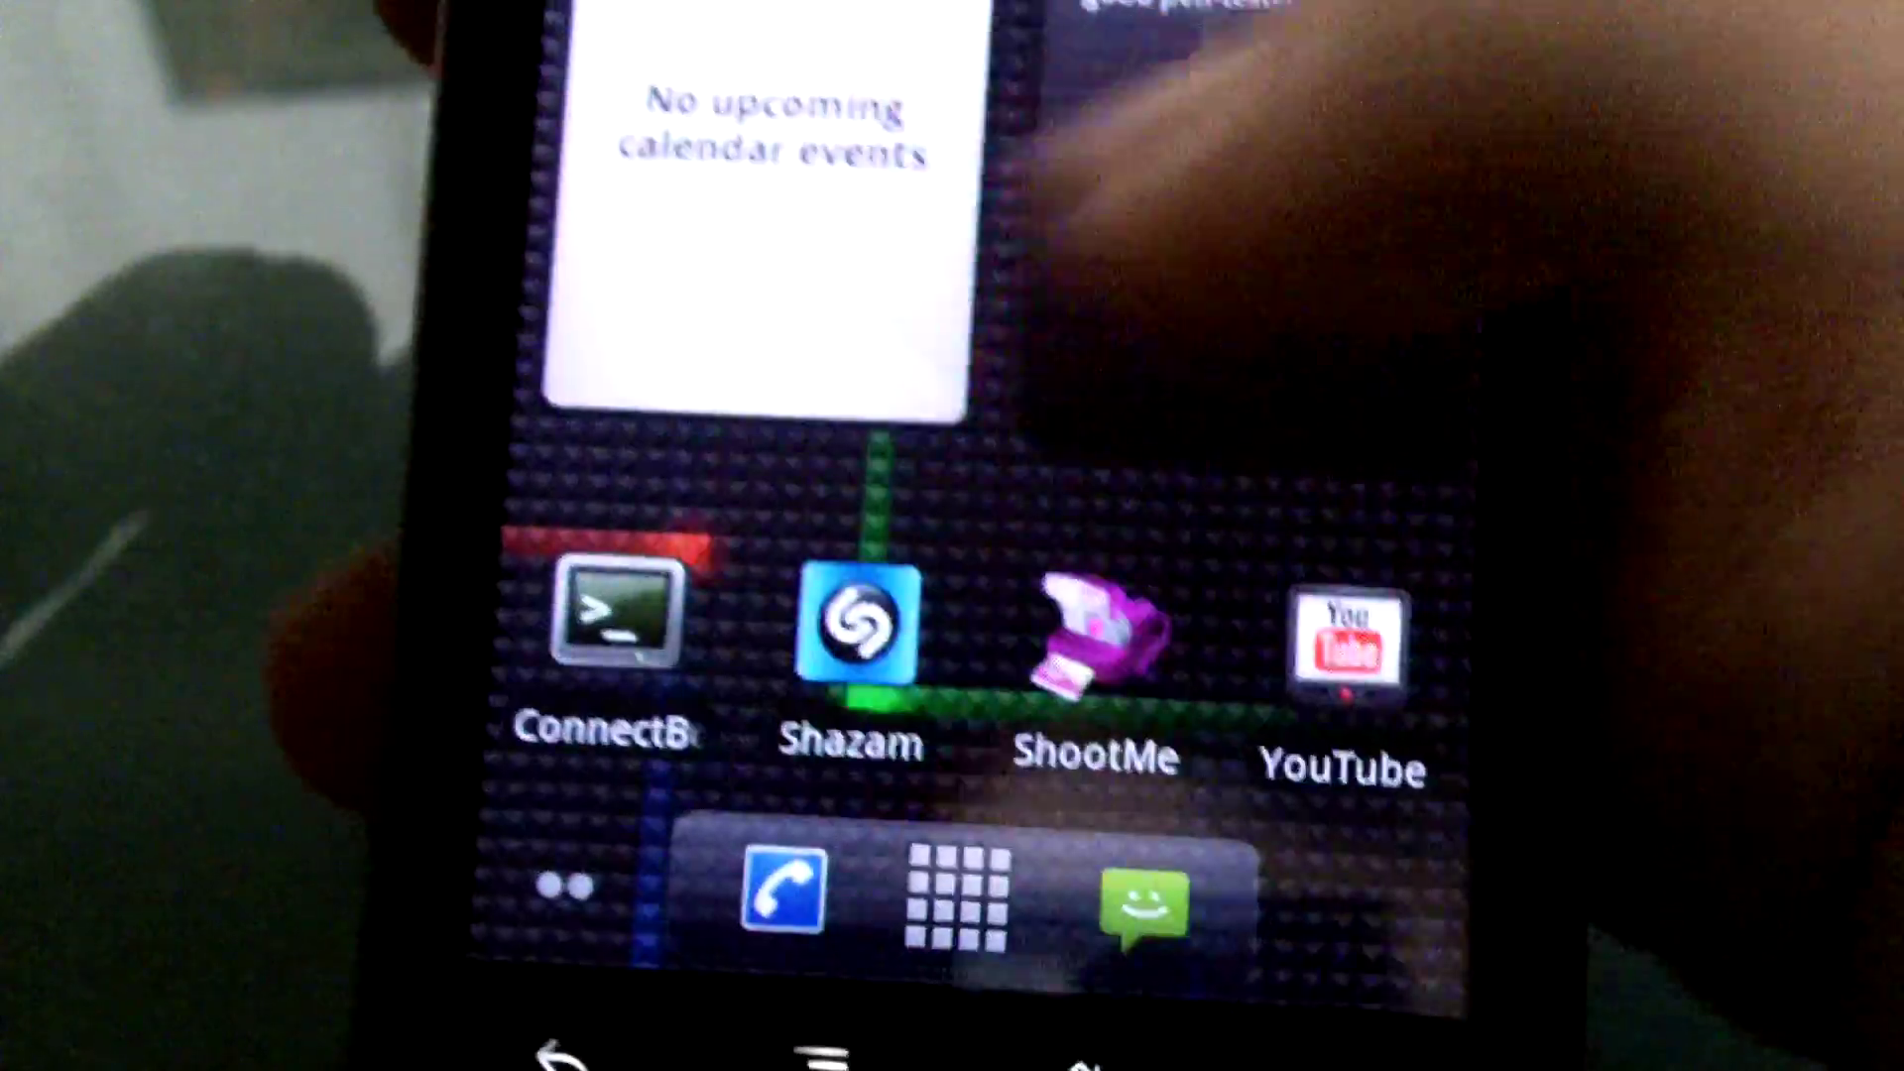
drag(670, 670, 1265, 670)
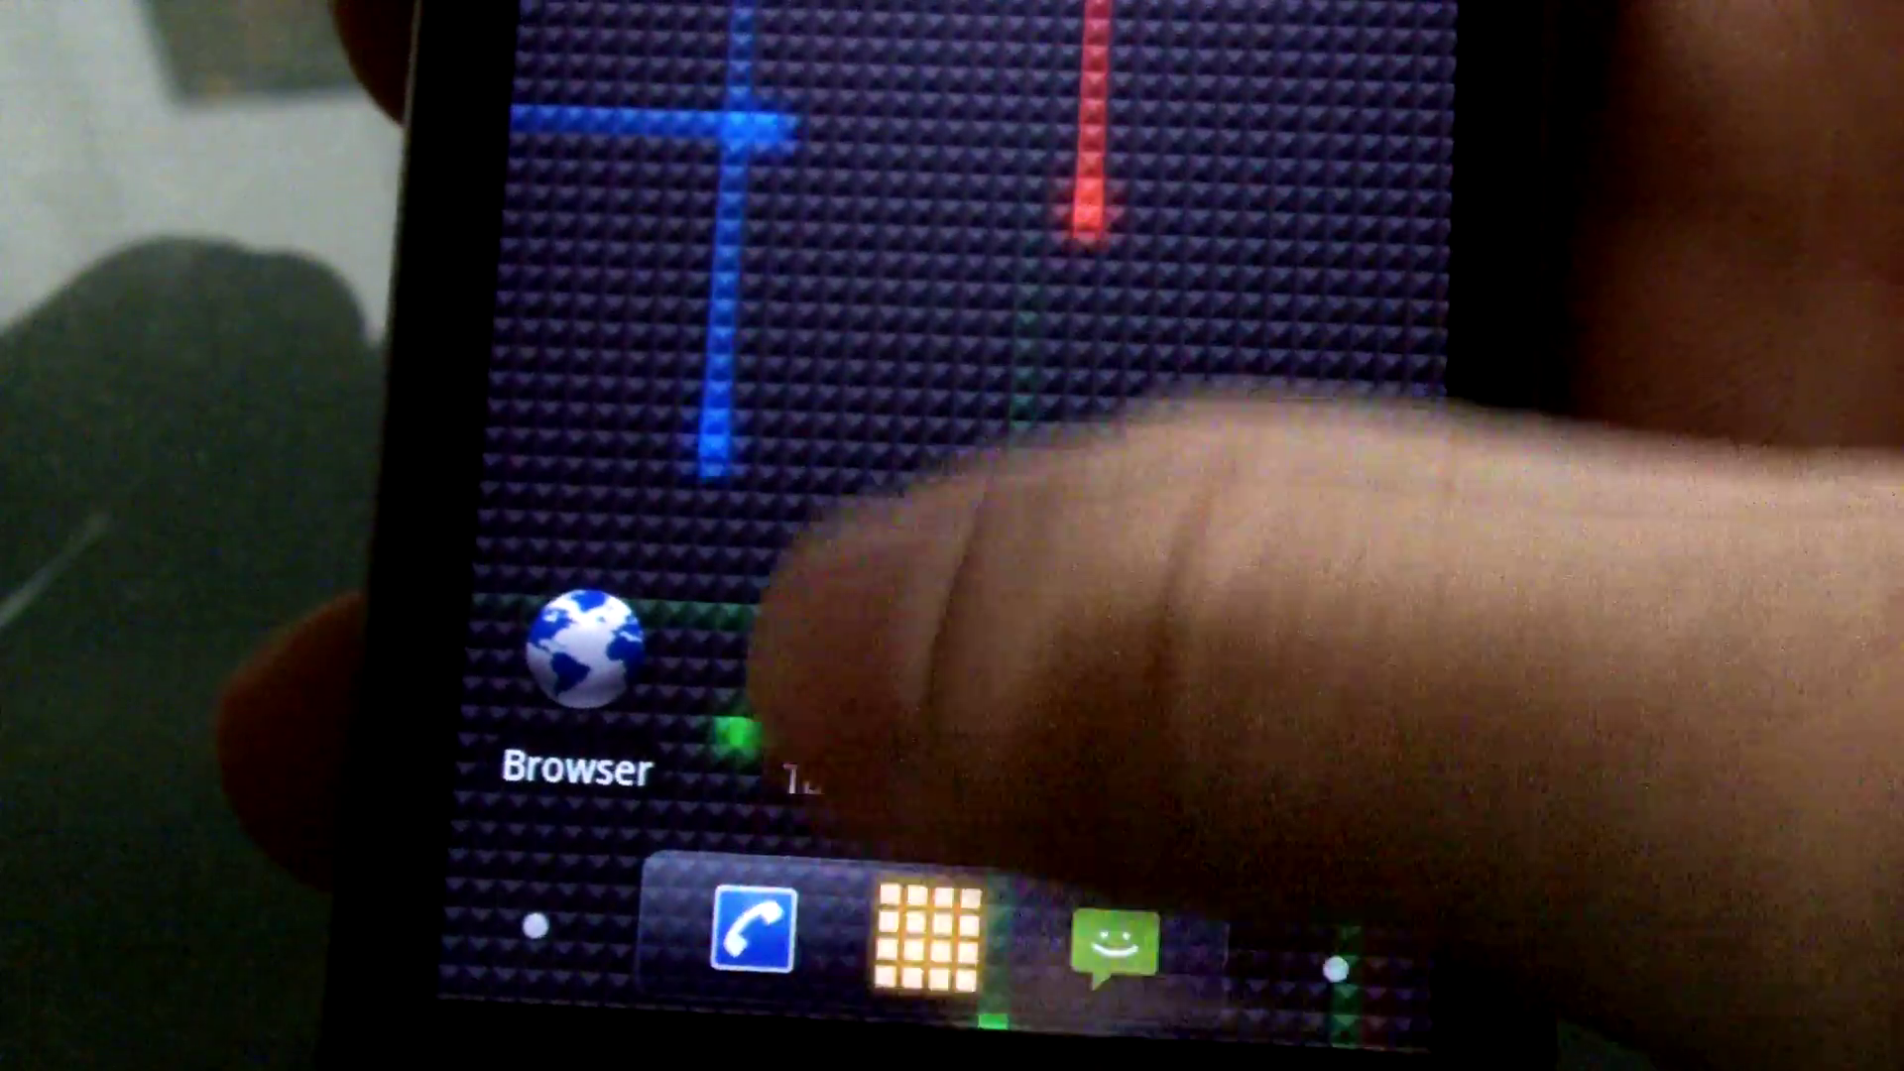
Reveal and collapse the extra dock row, then swipe toward the FMyLife widget page
drag(773, 699, 923, 59)
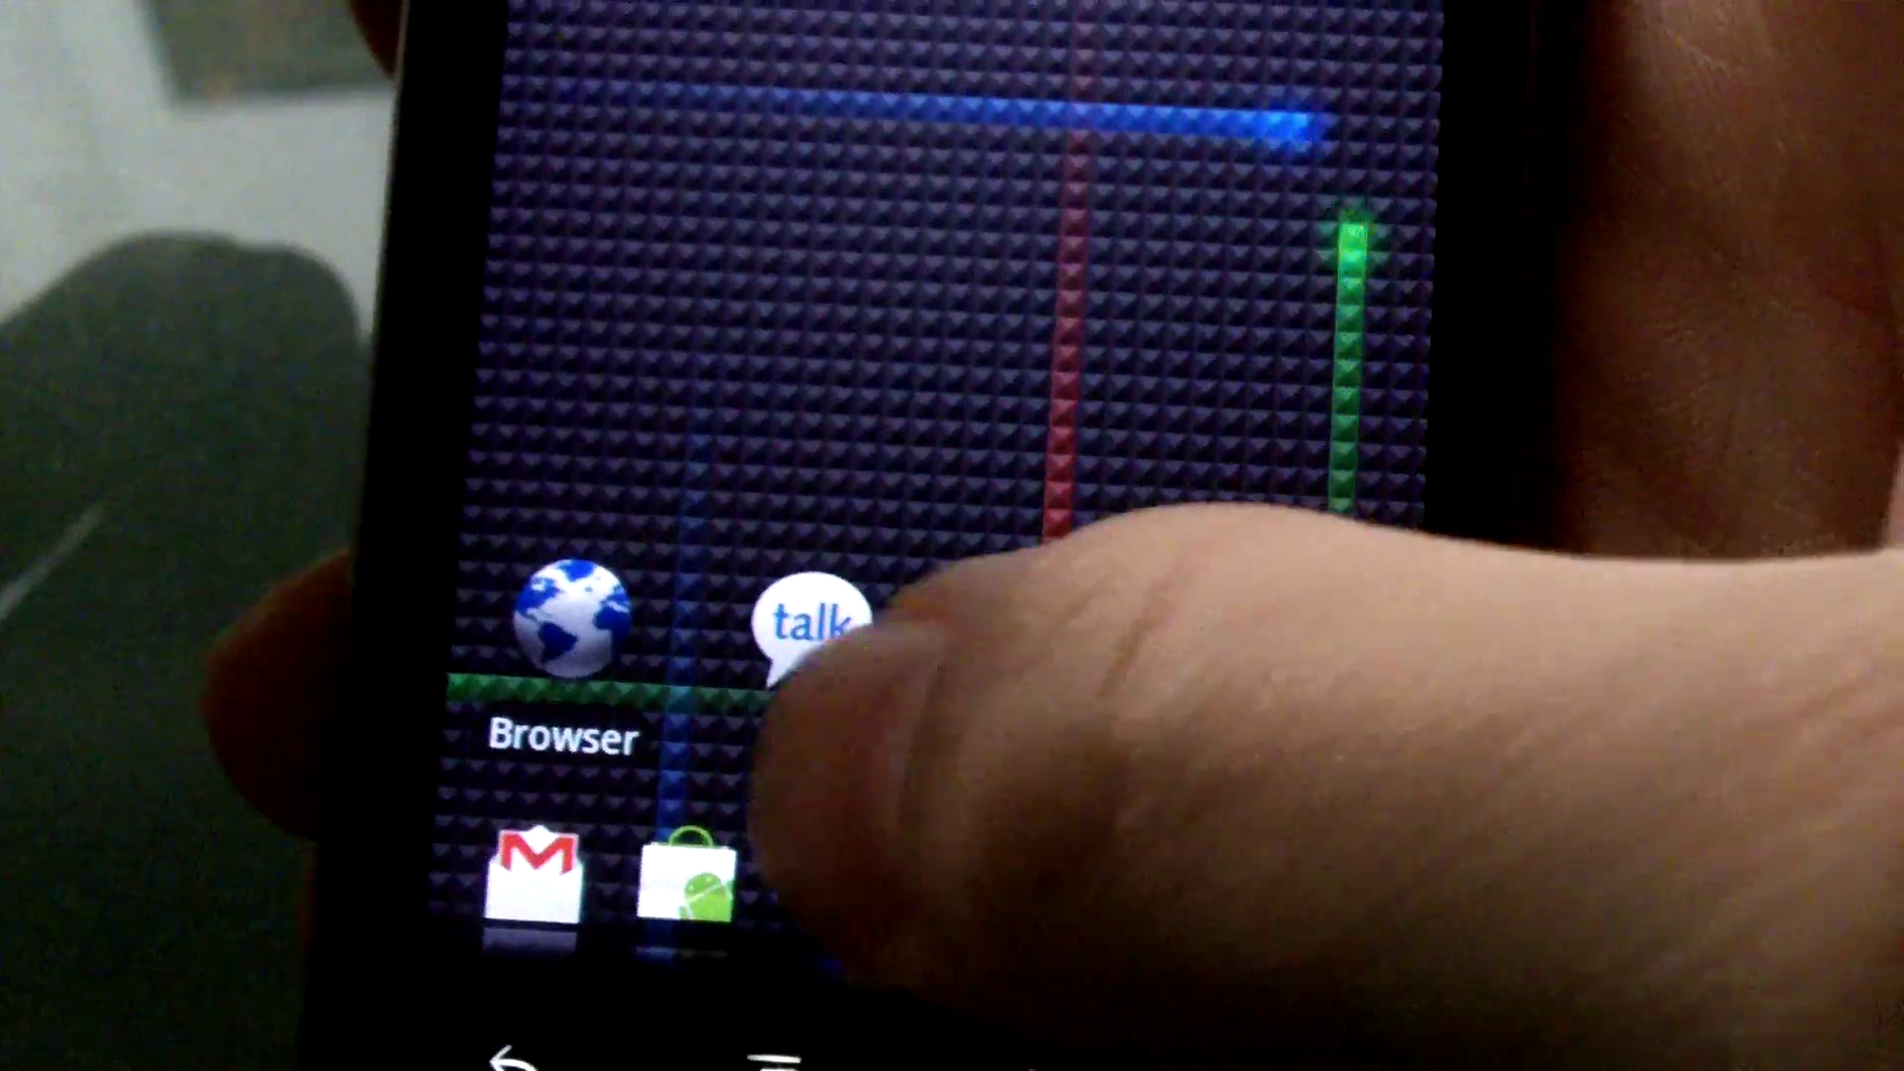
click(913, 799)
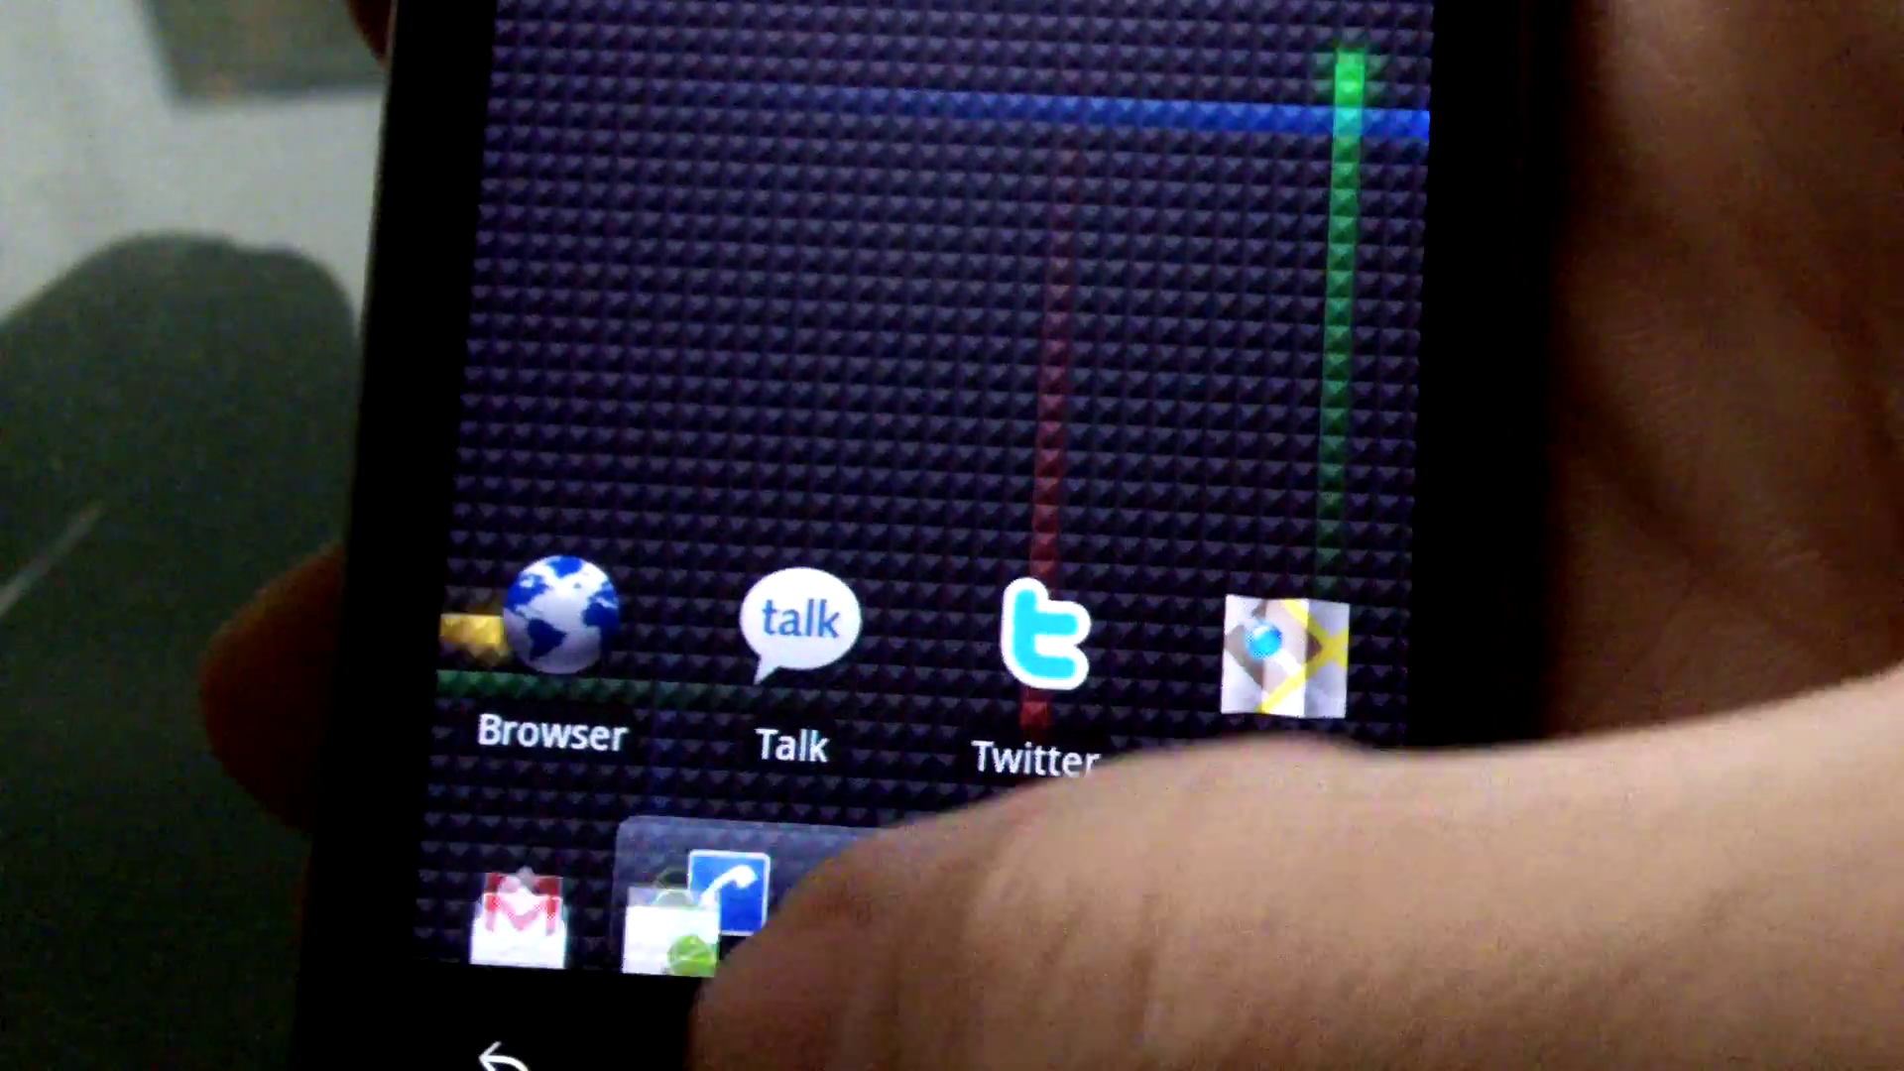
mouse_move(1115, 373)
mouse_down()
mouse_move(595, 401)
mouse_move(1146, 432)
mouse_up()
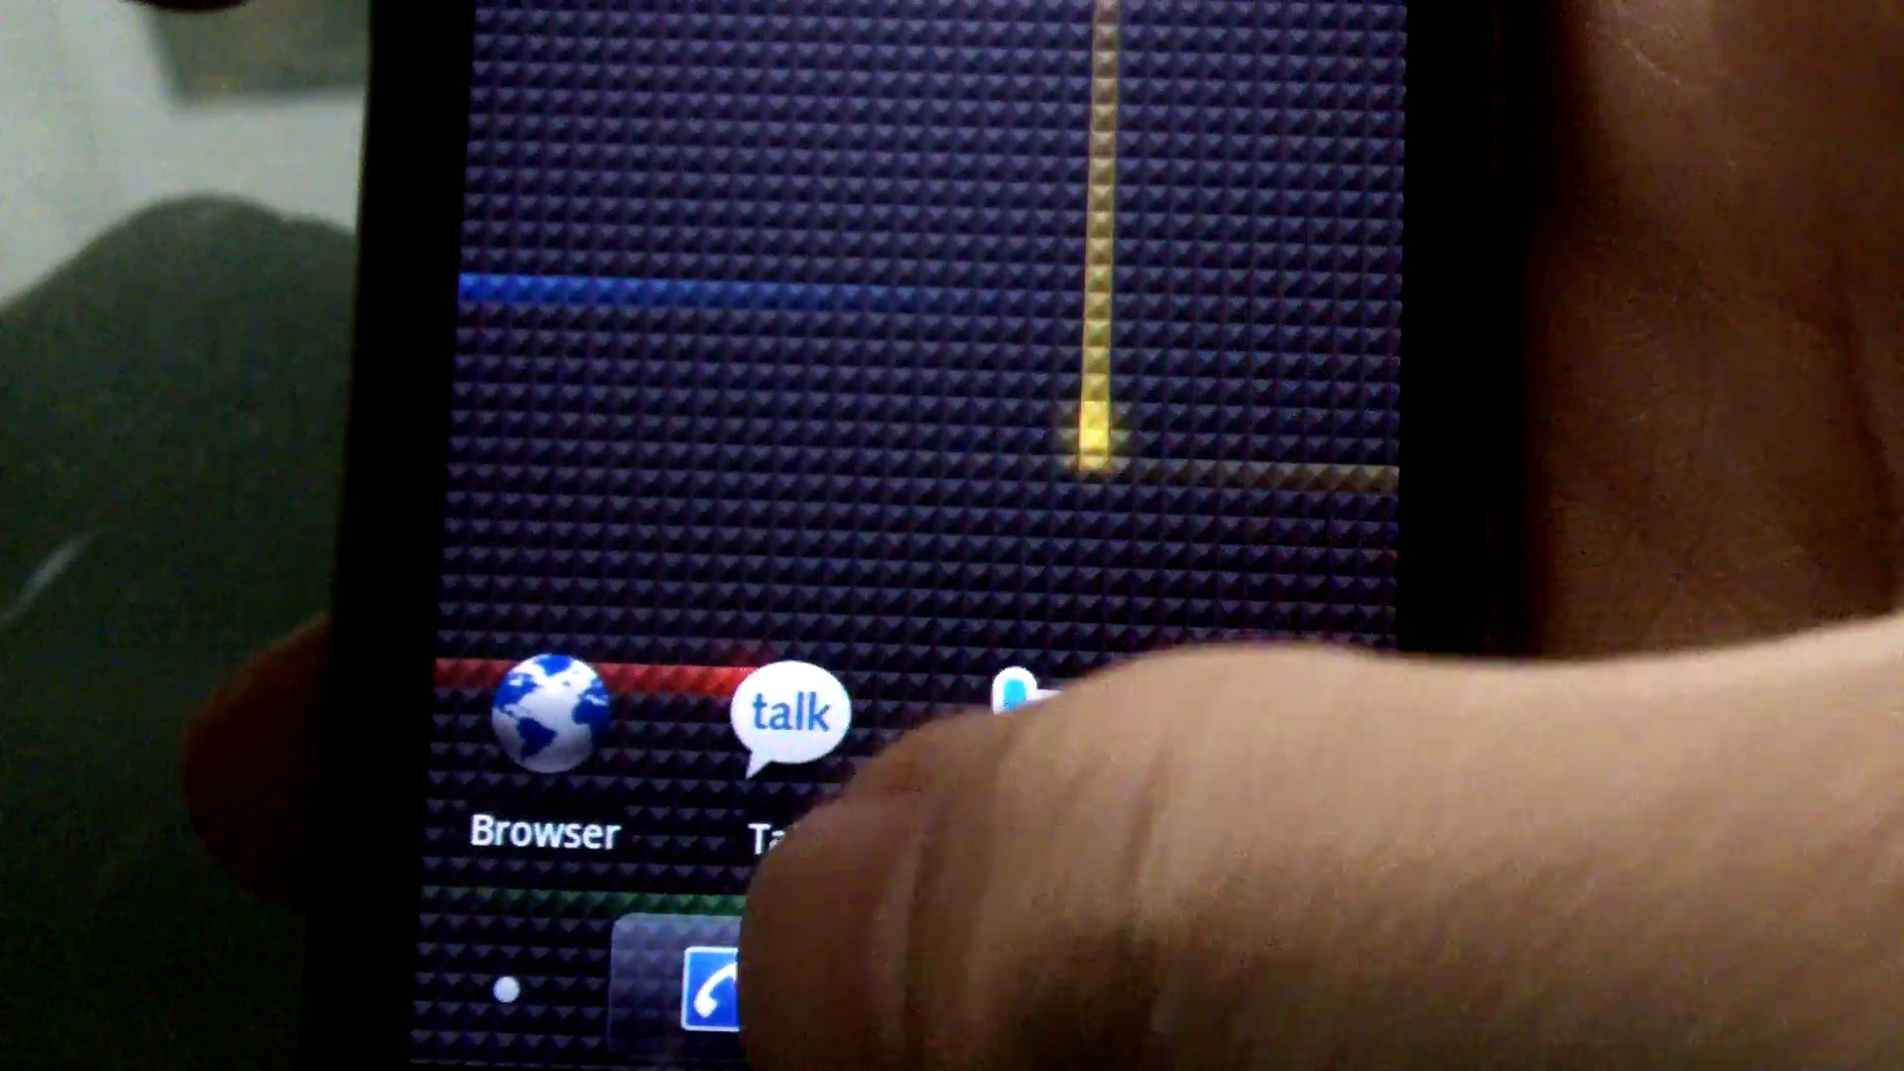
Expand and collapse the full dock, then move to the calendar widget page
drag(894, 960, 893, 135)
click(897, 1043)
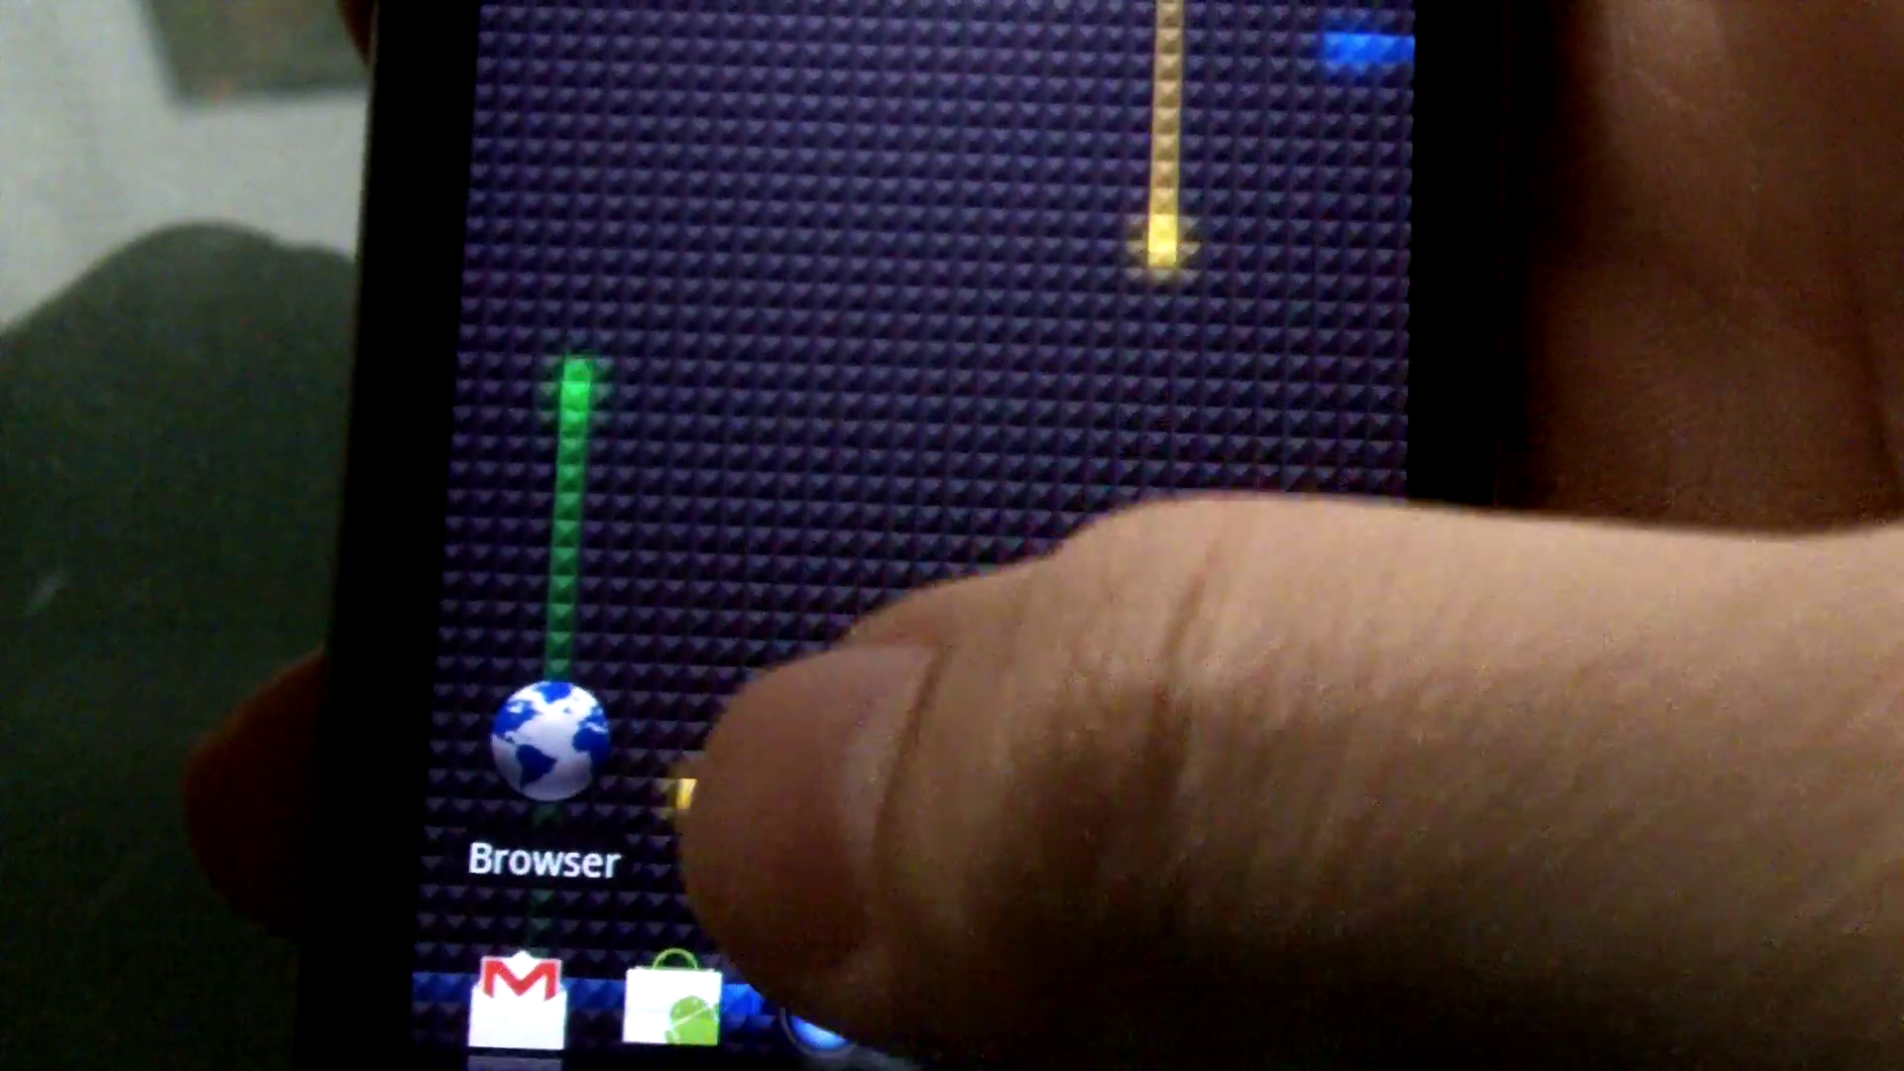
click(894, 898)
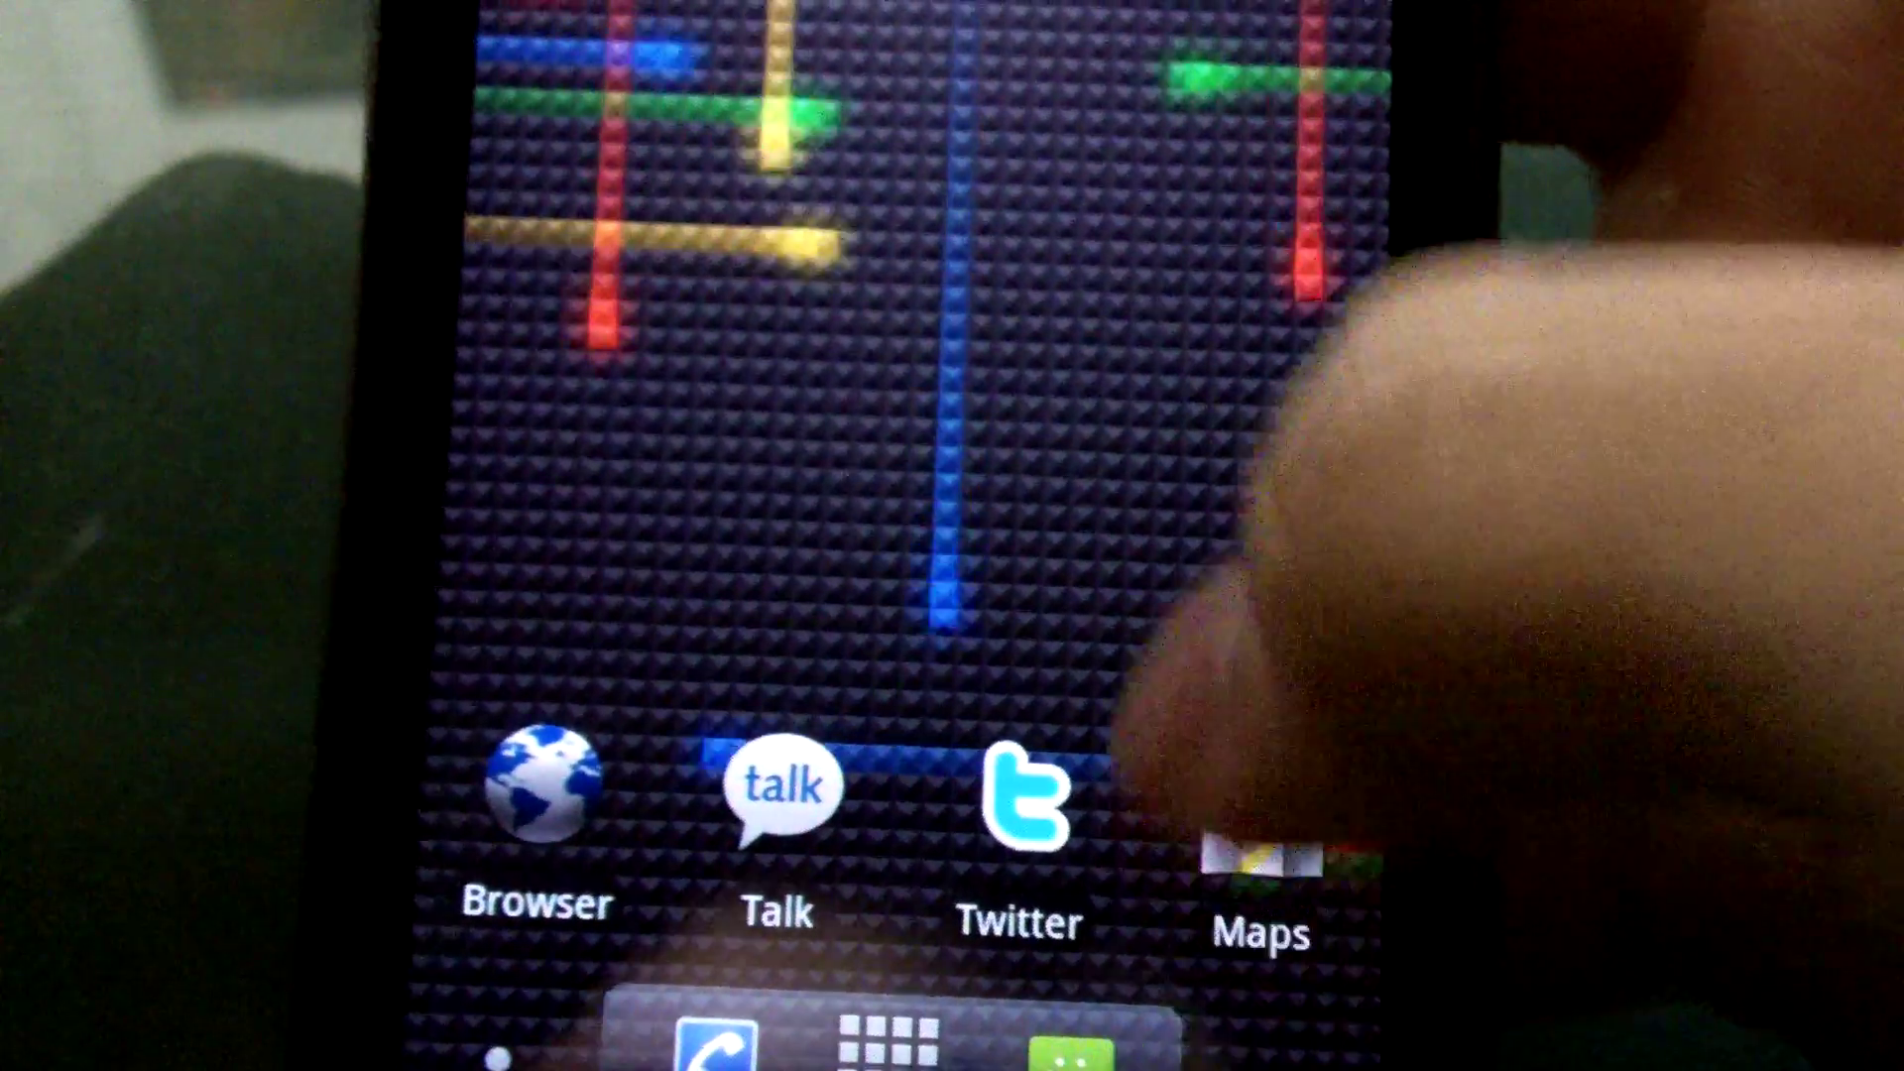
drag(1275, 641, 774, 119)
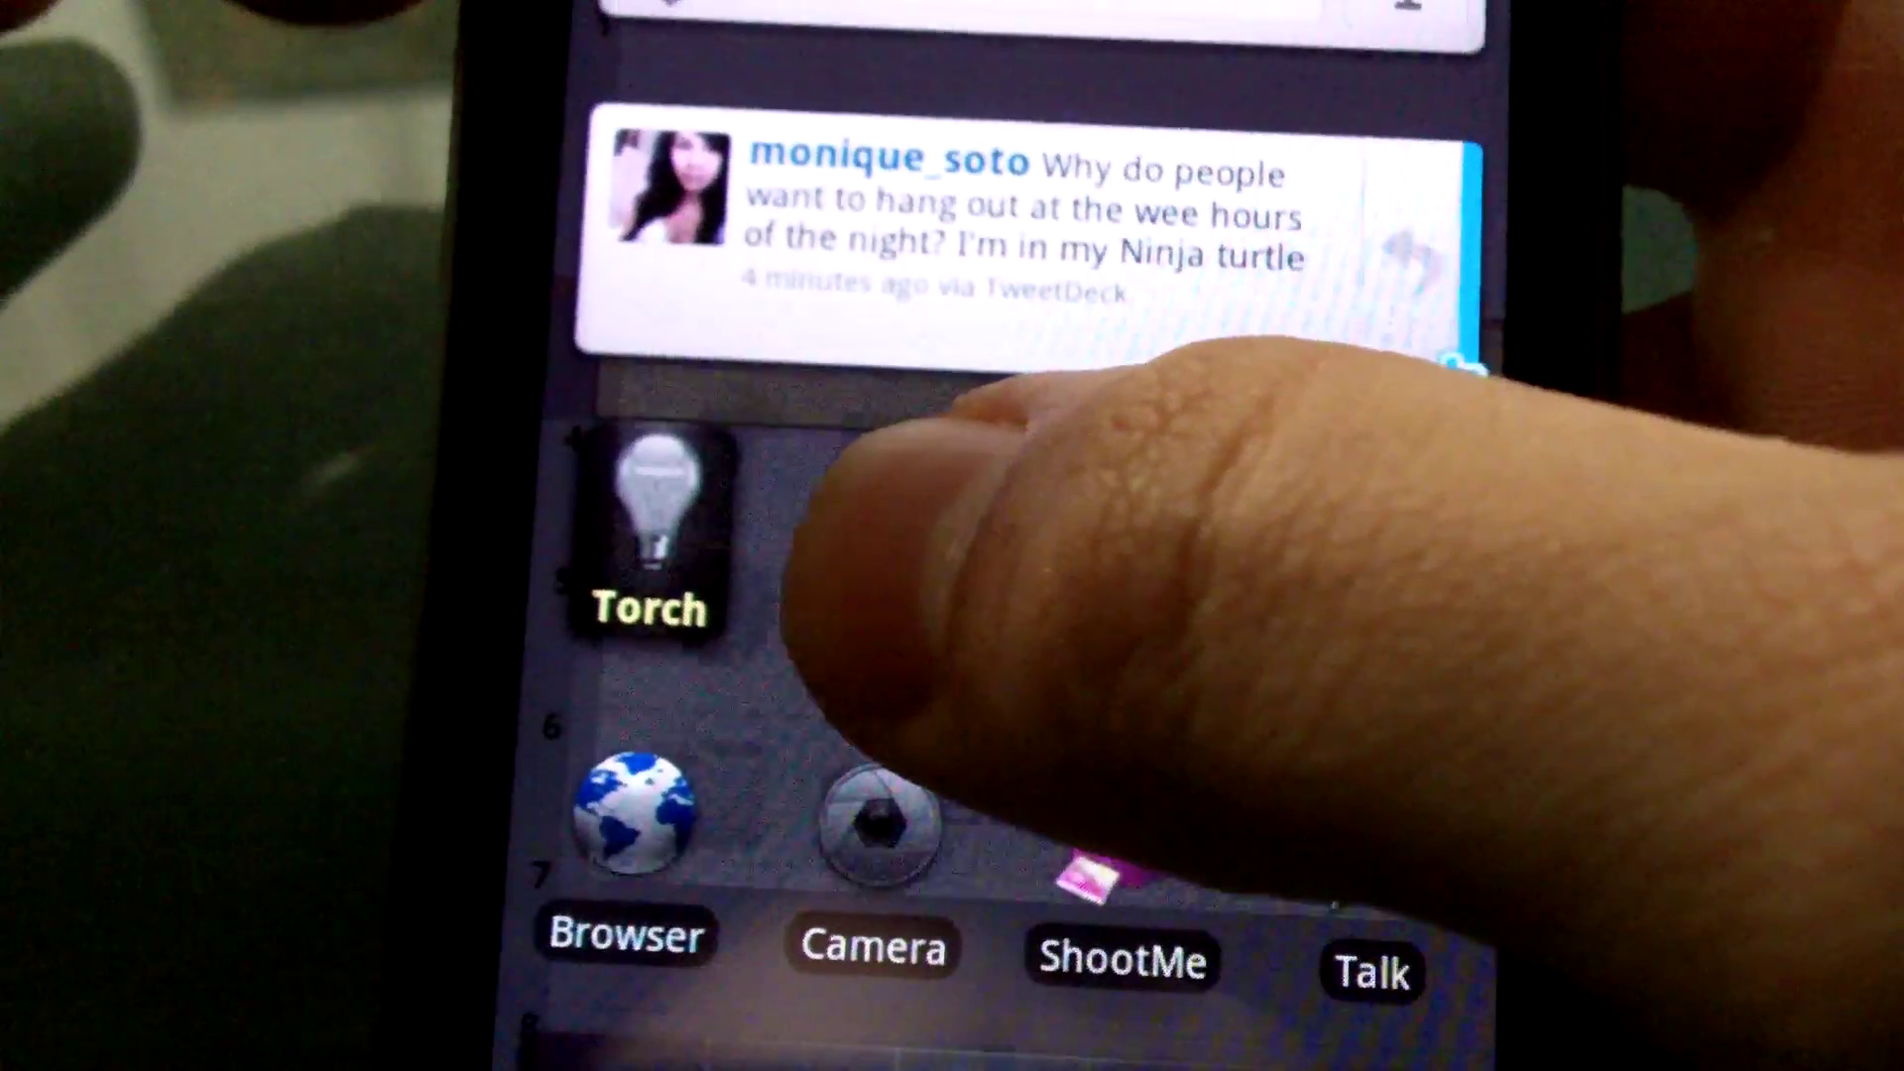
click(818, 588)
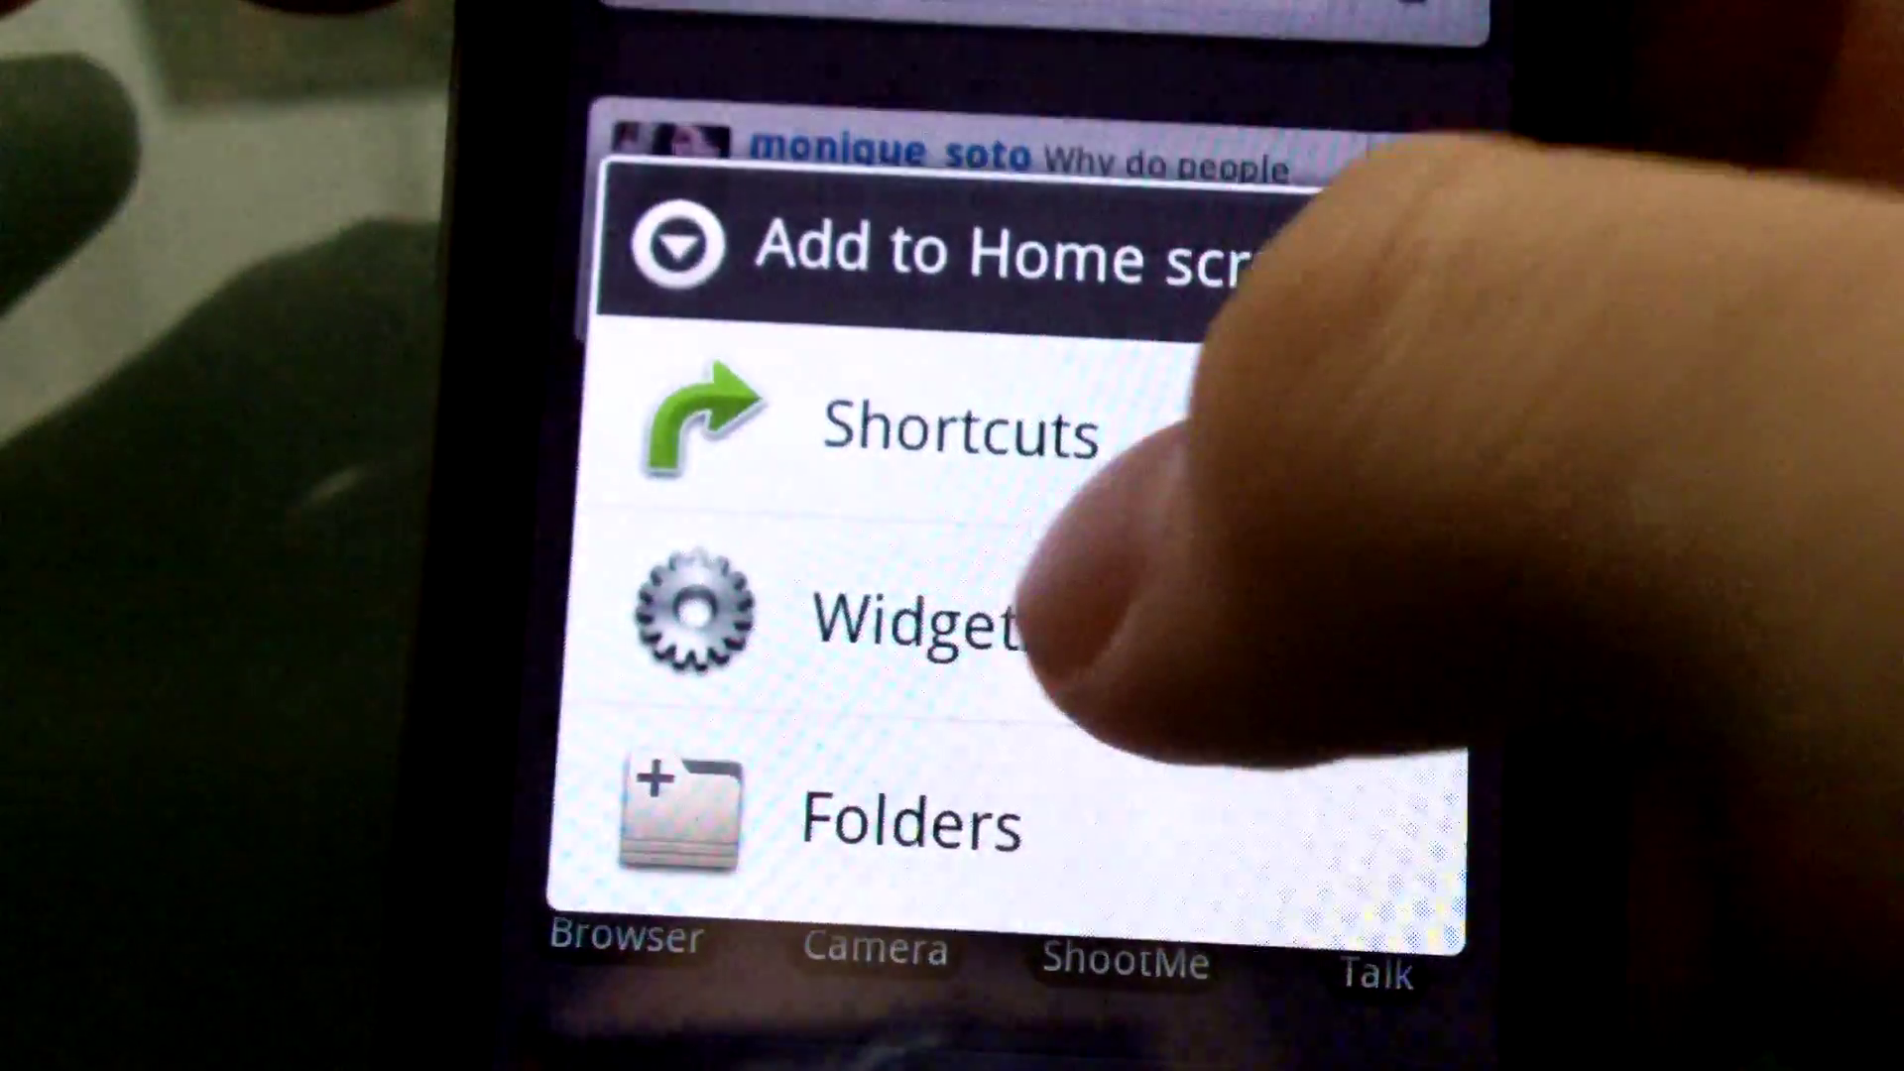
click(975, 640)
scroll(952, 745, down, 10)
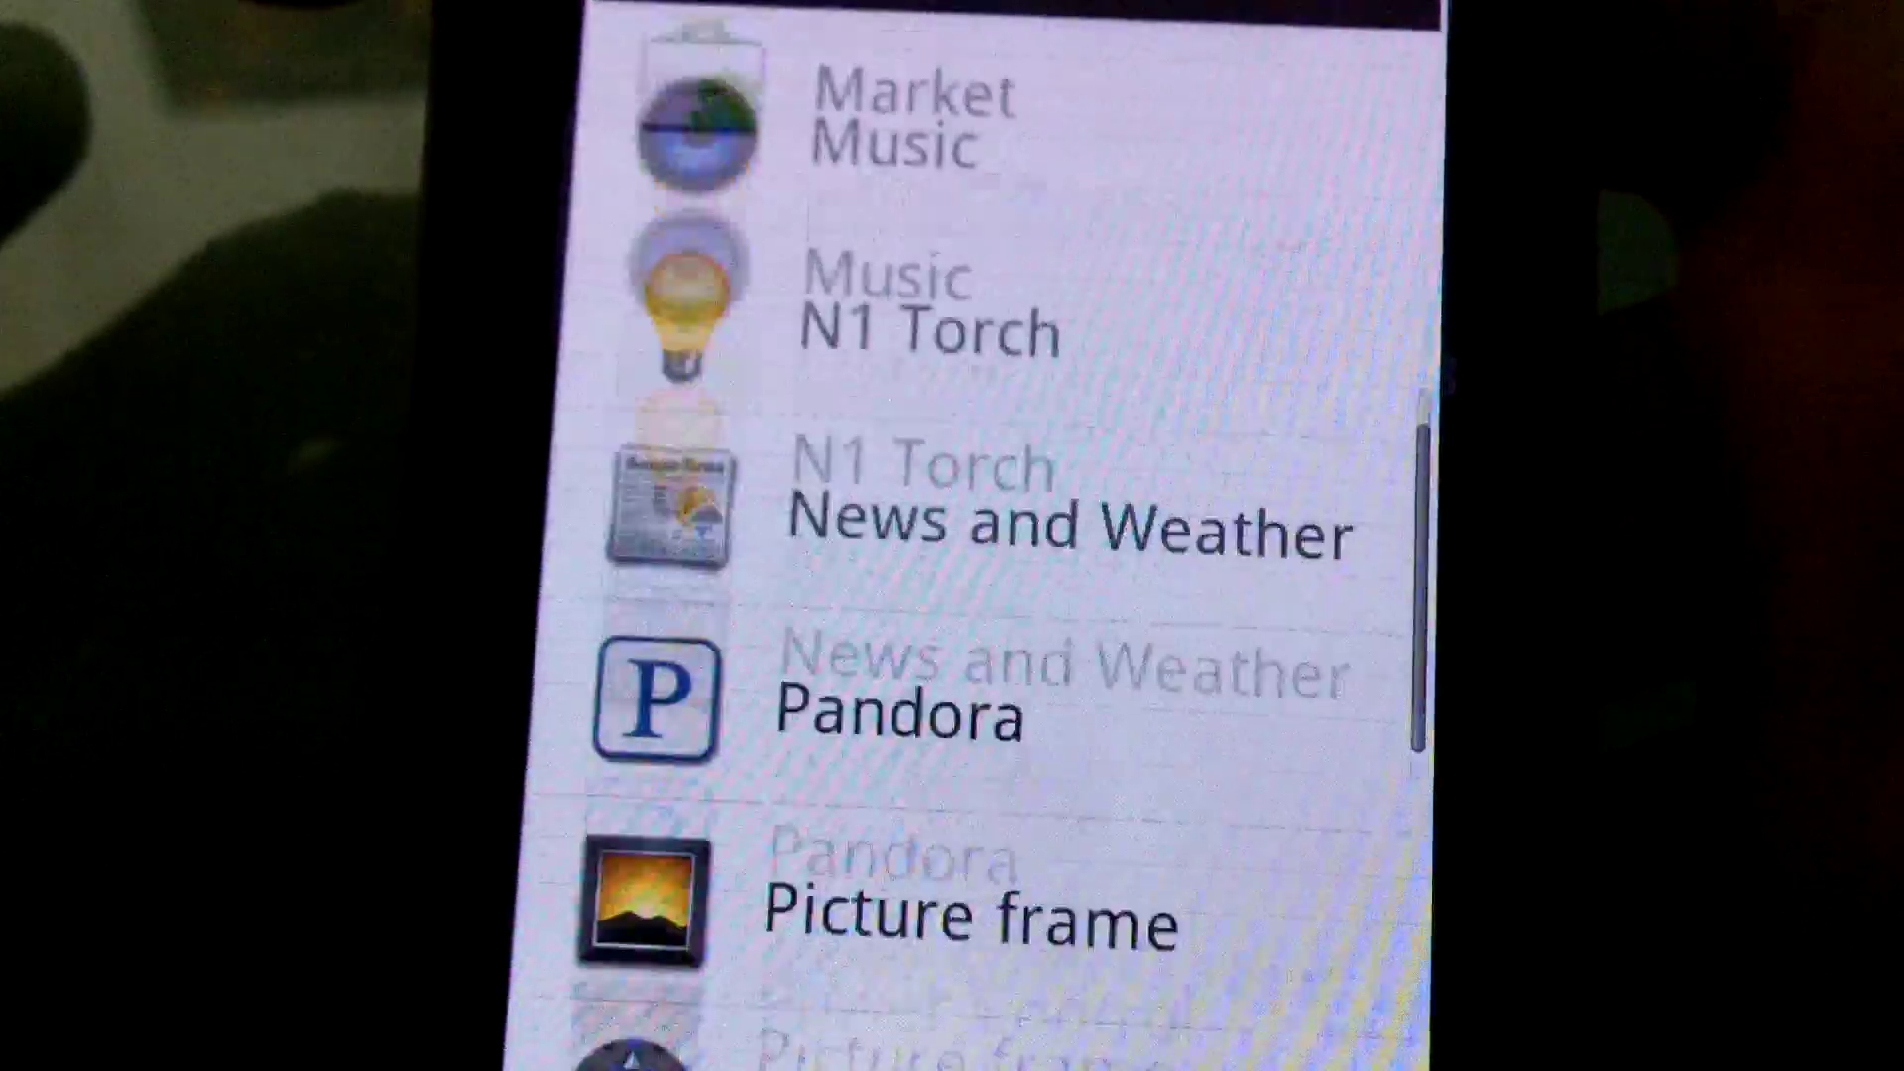
scroll(952, 595, up, 2)
scroll(953, 596, up, 2)
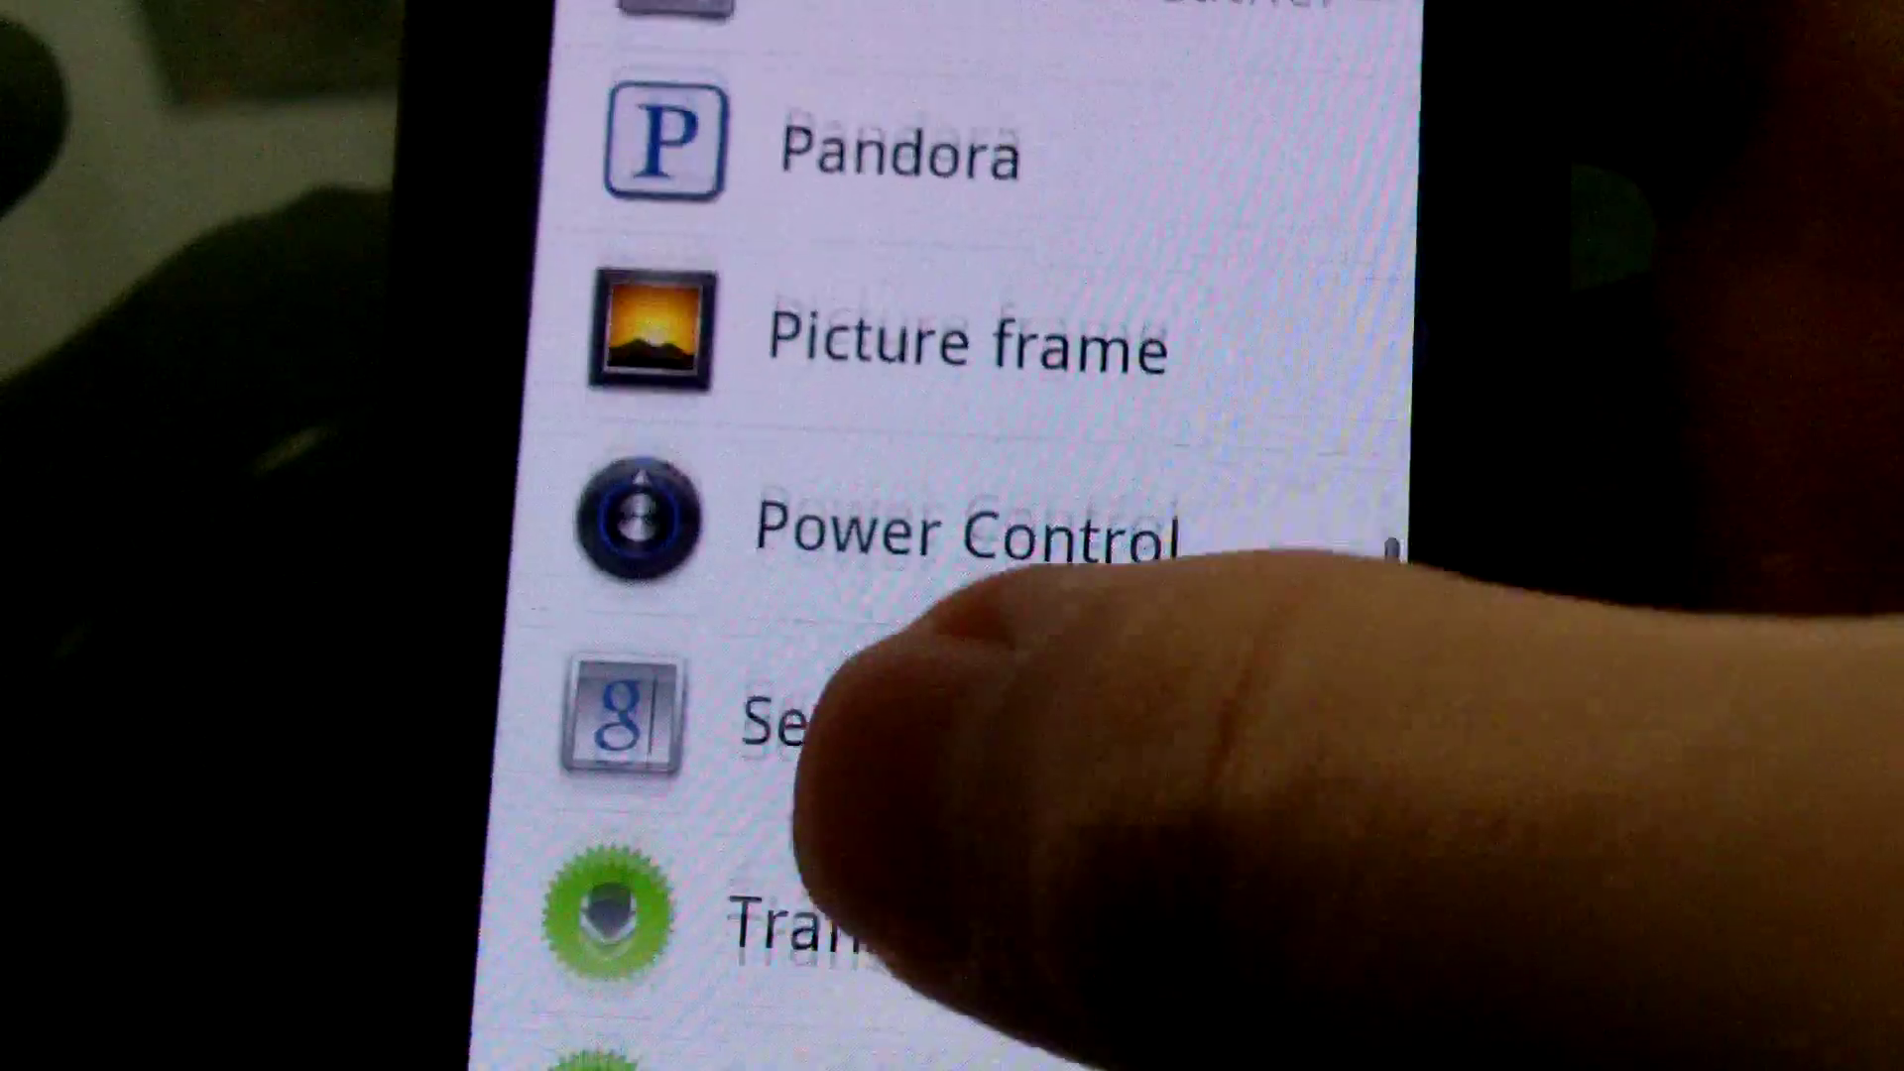
scroll(953, 595, up, 2)
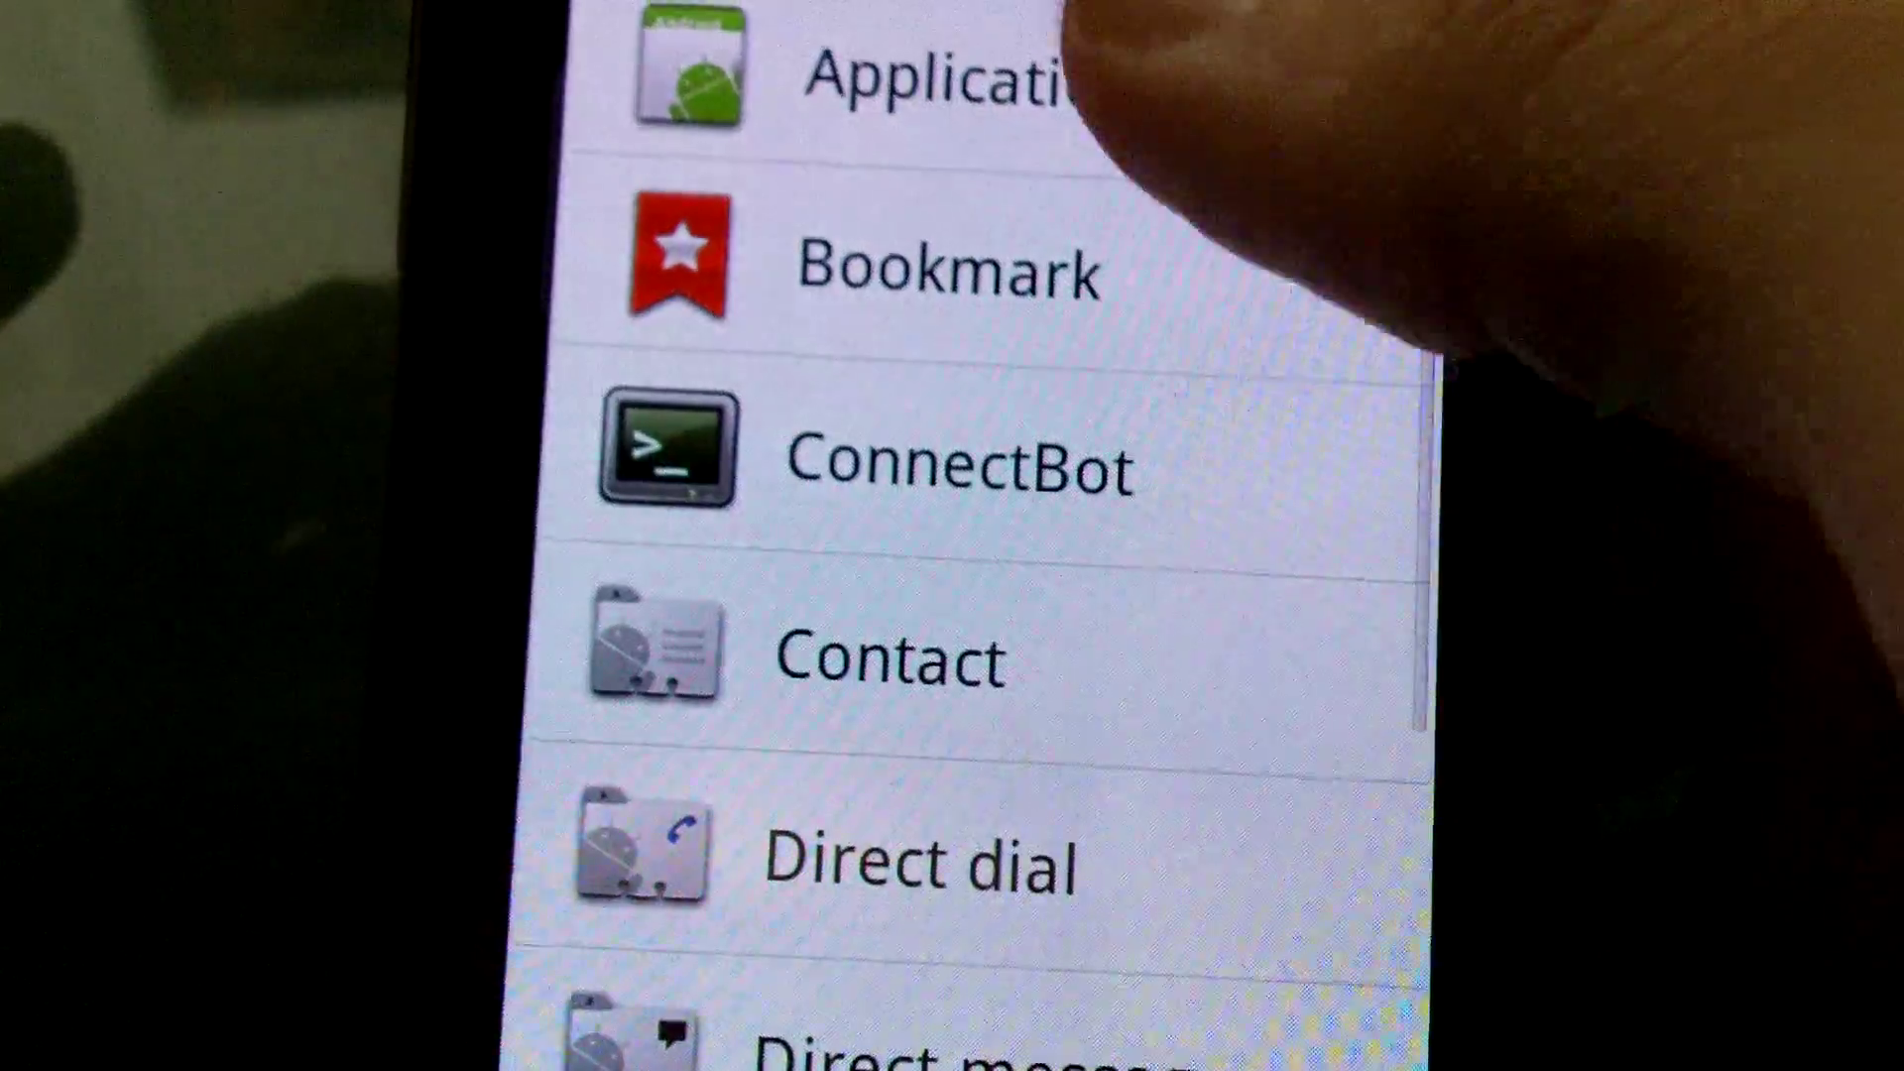
click(952, 29)
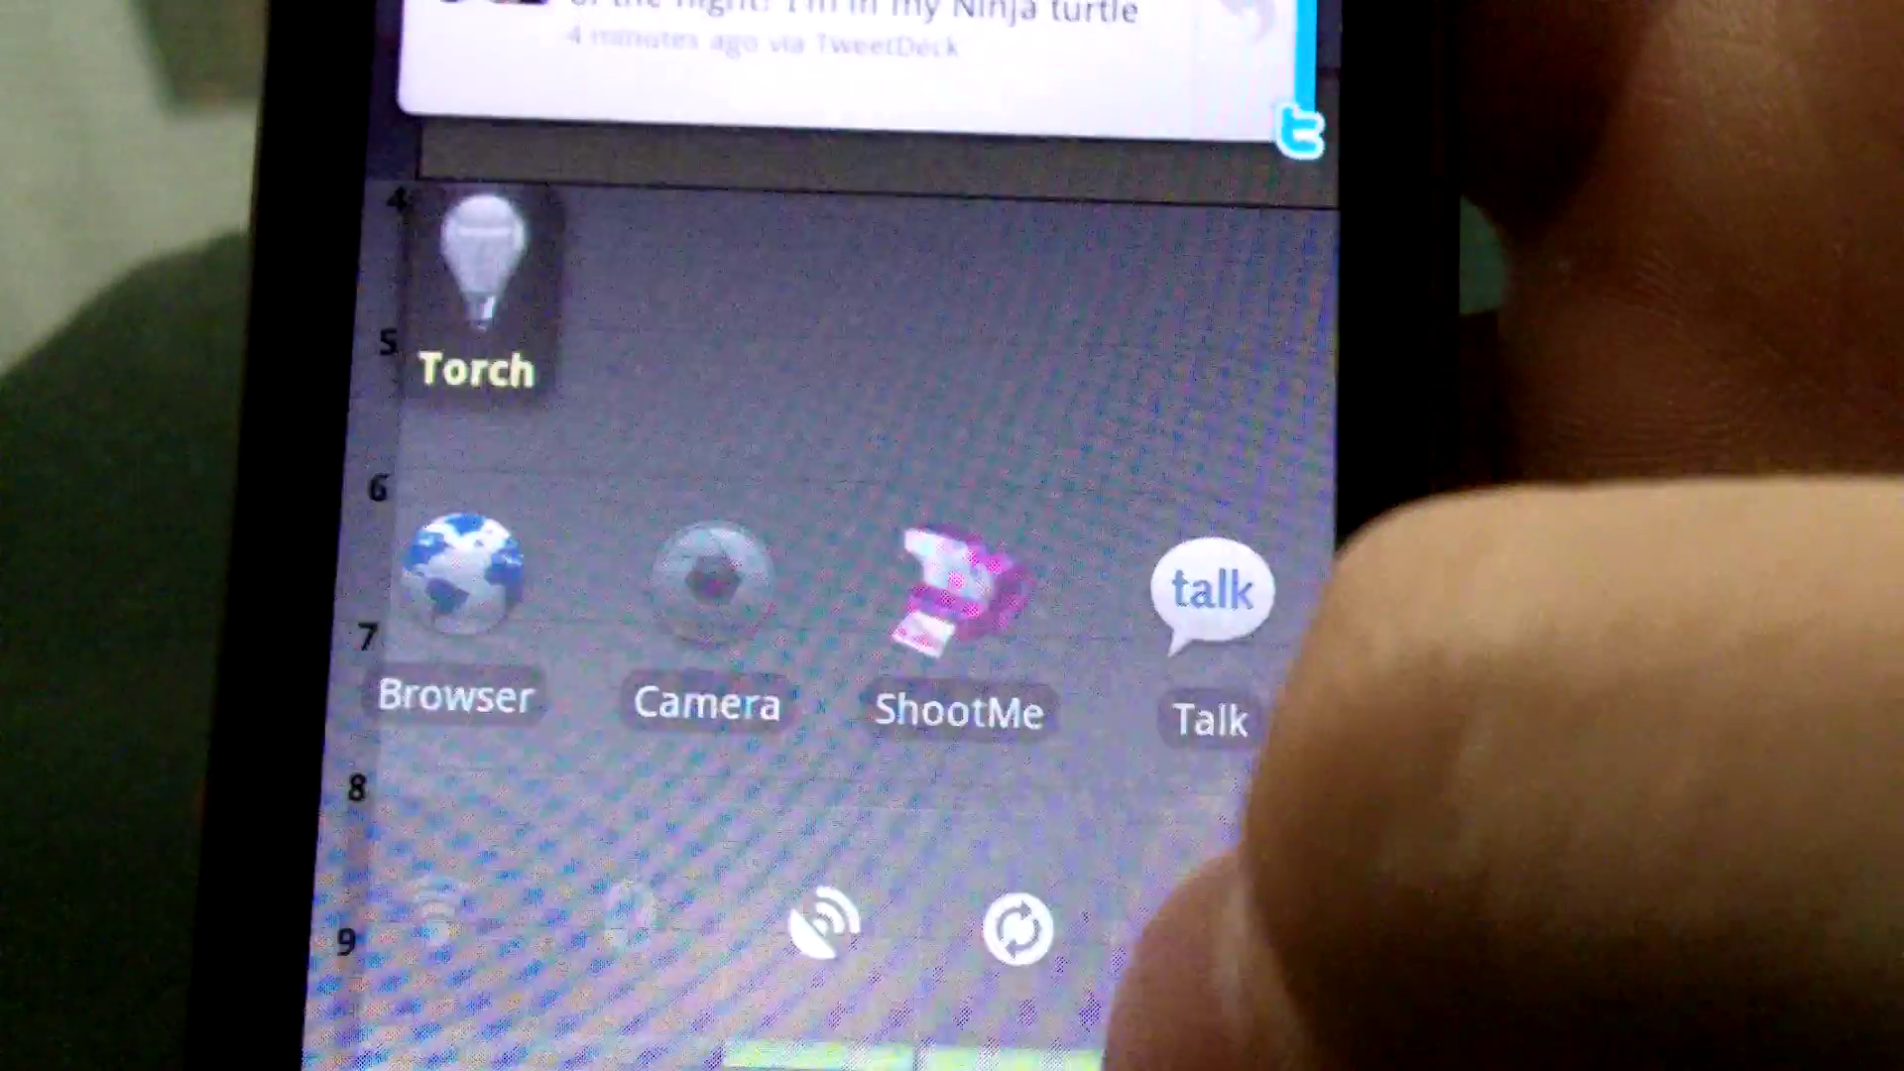
Swipe from the overlay to the page with the calendar and FMyLife widgets
drag(1235, 835, 744, 834)
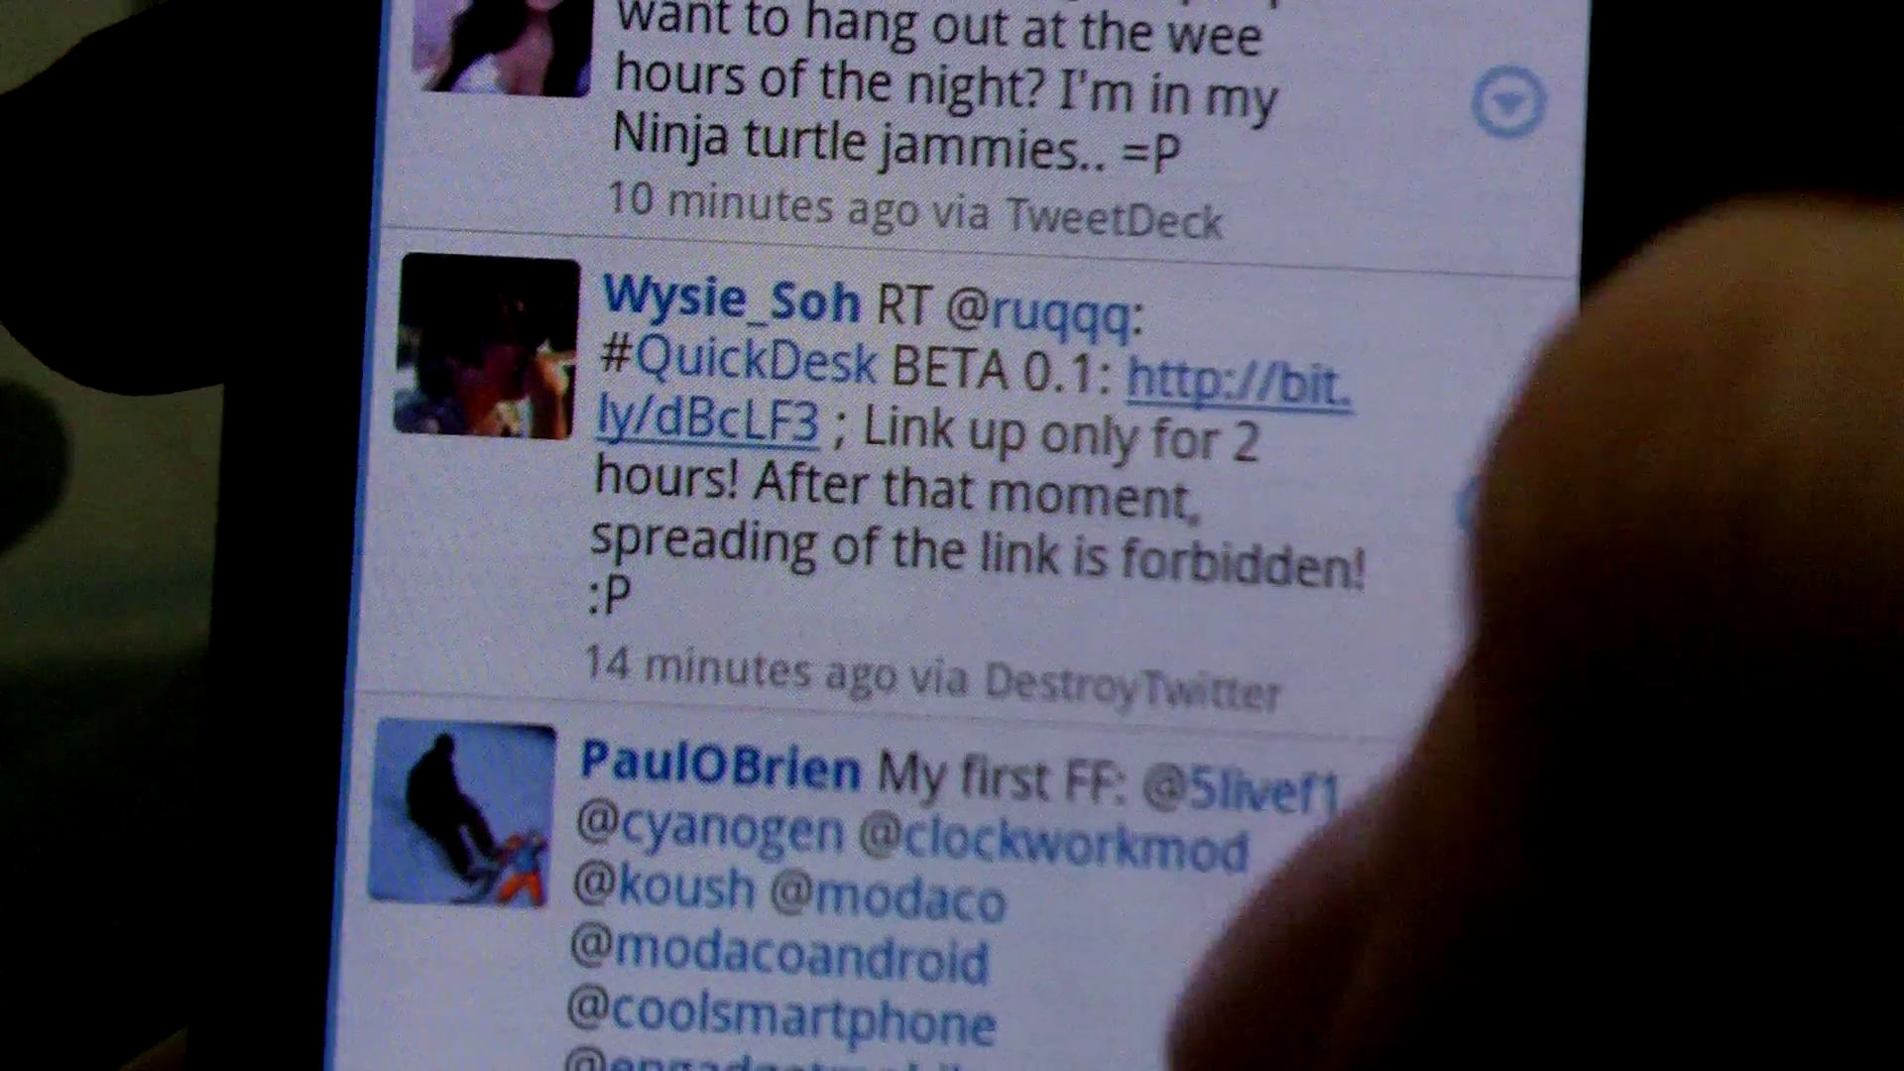
scroll(1146, 744, down, 3)
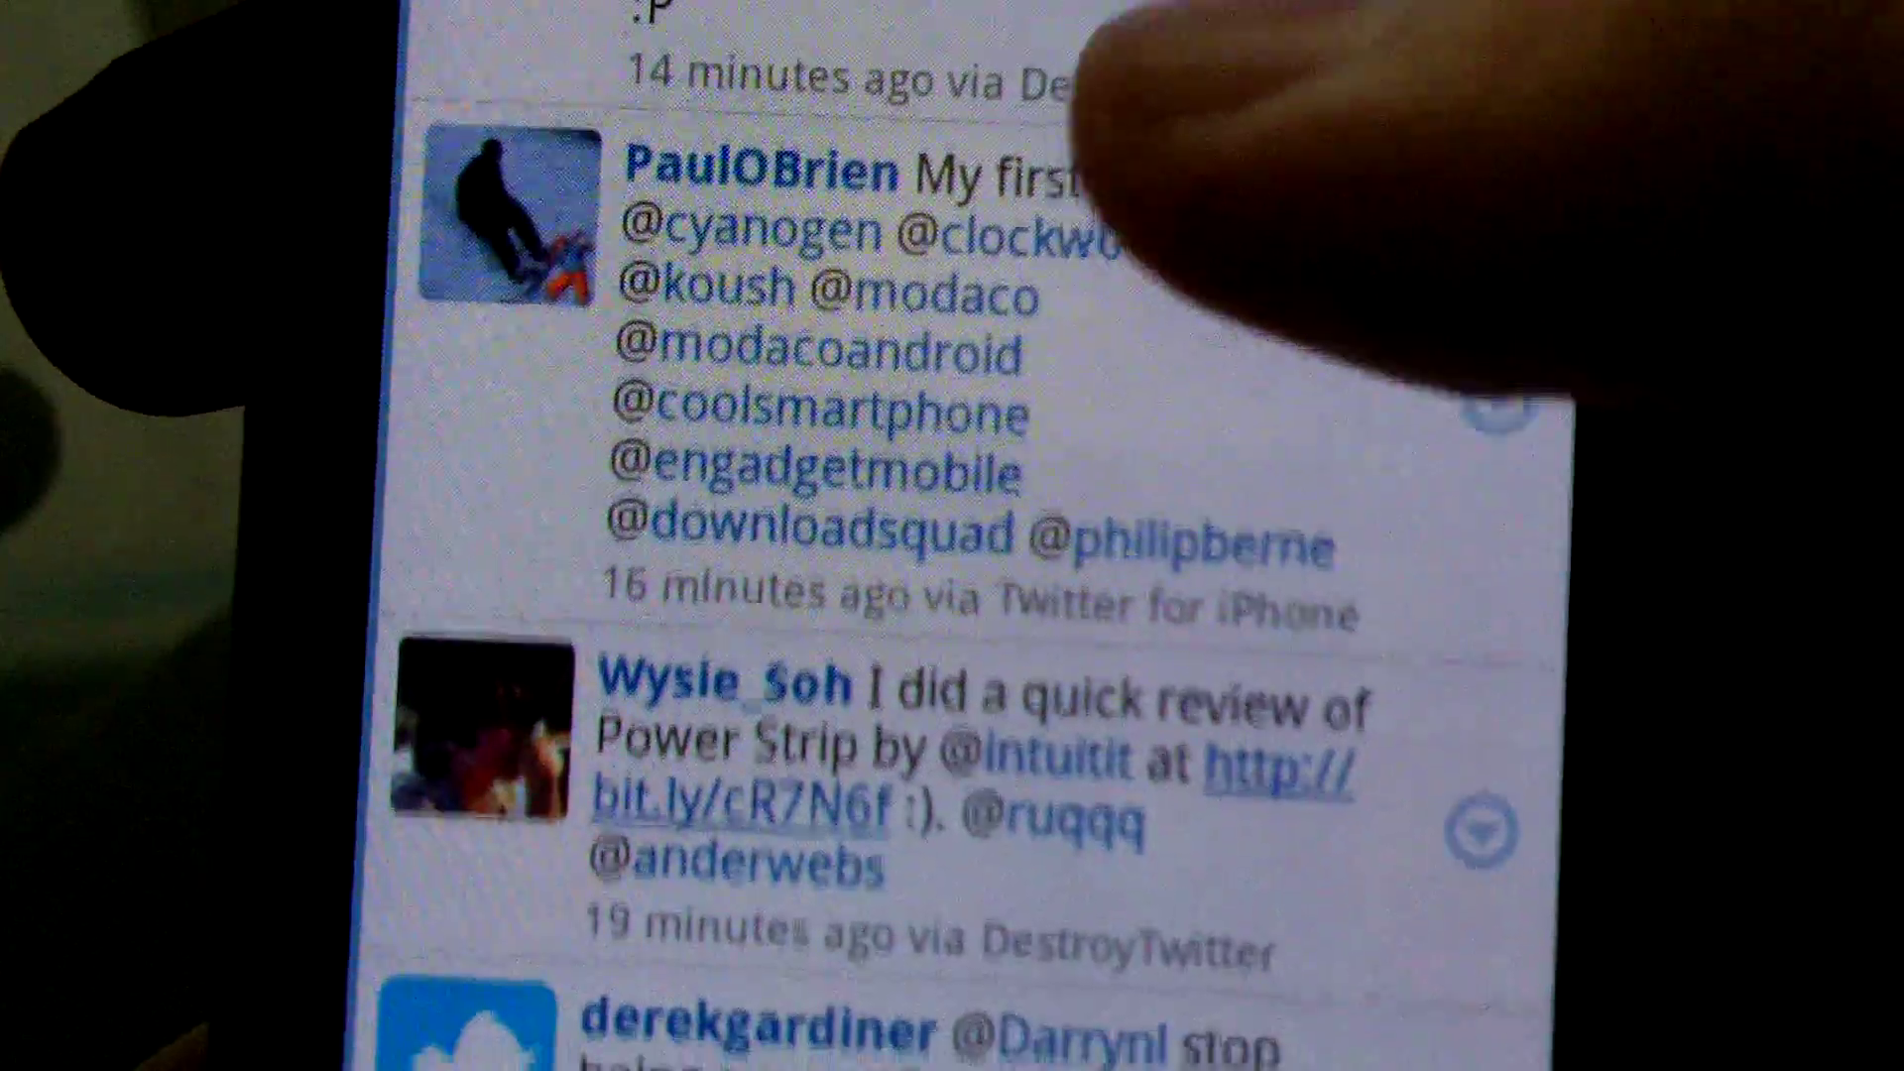
scroll(967, 536, down, 3)
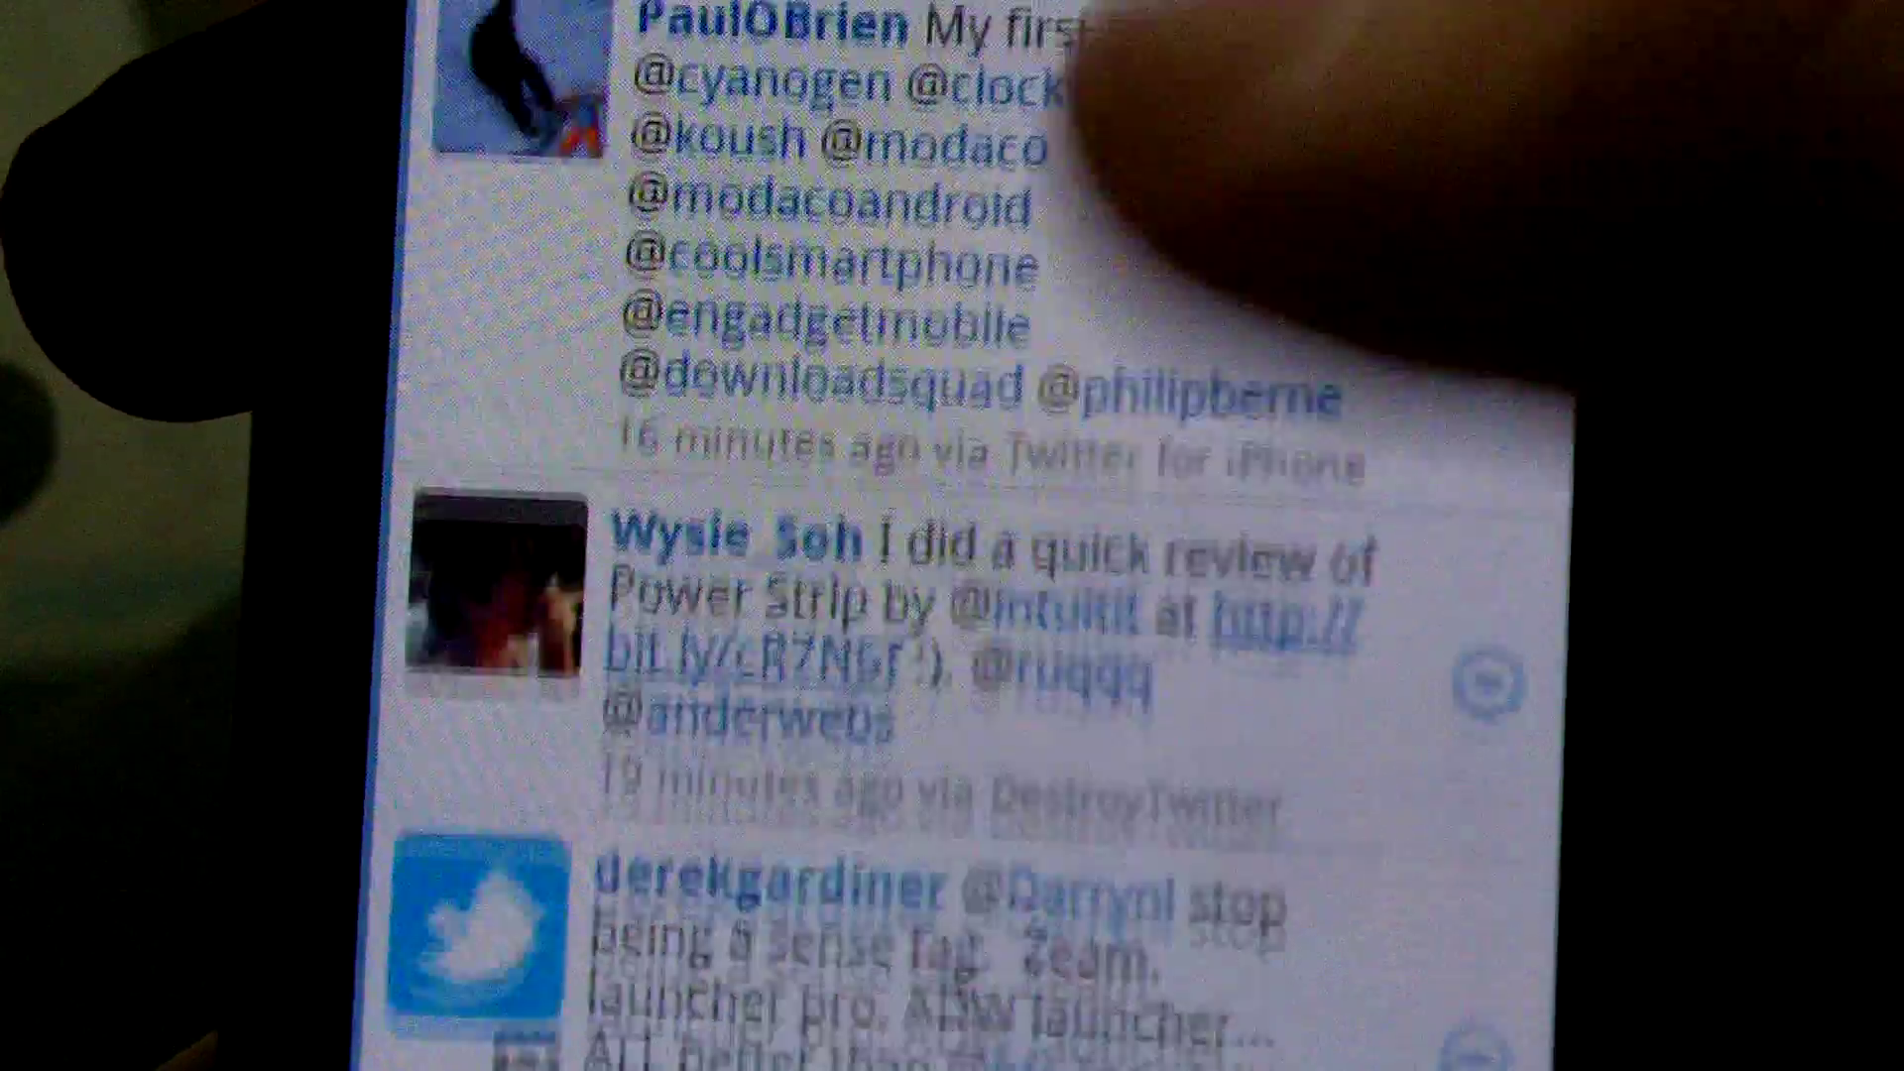